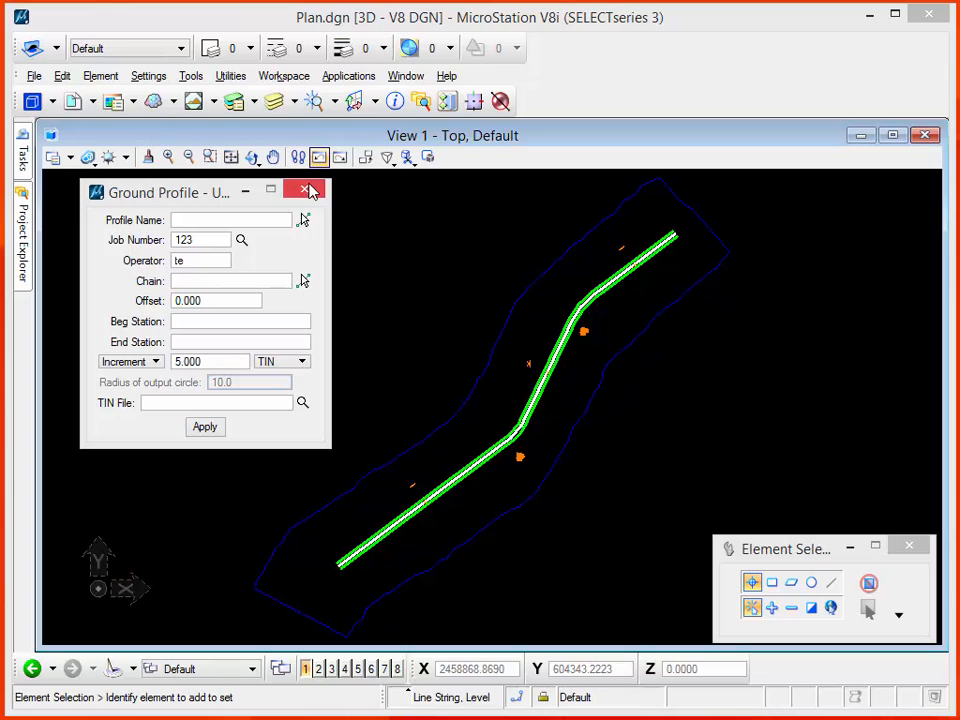
- Close the Ground Profile dialog and open the GEOPAK Road Draw Profiles tool with chain CHN1 selected
click(305, 190)
click(489, 323)
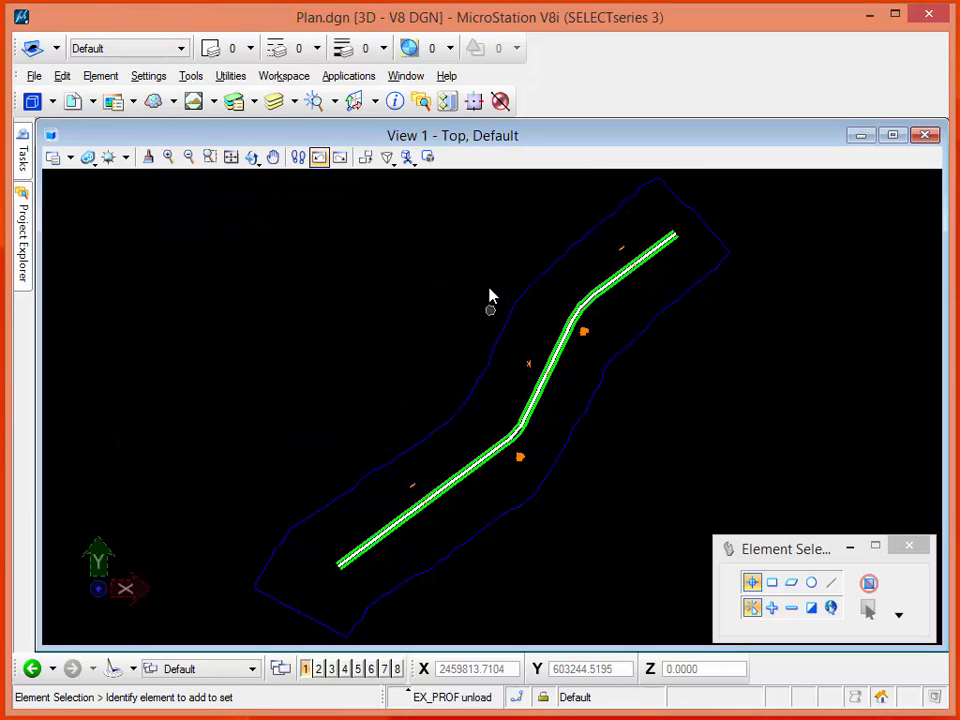
click(352, 80)
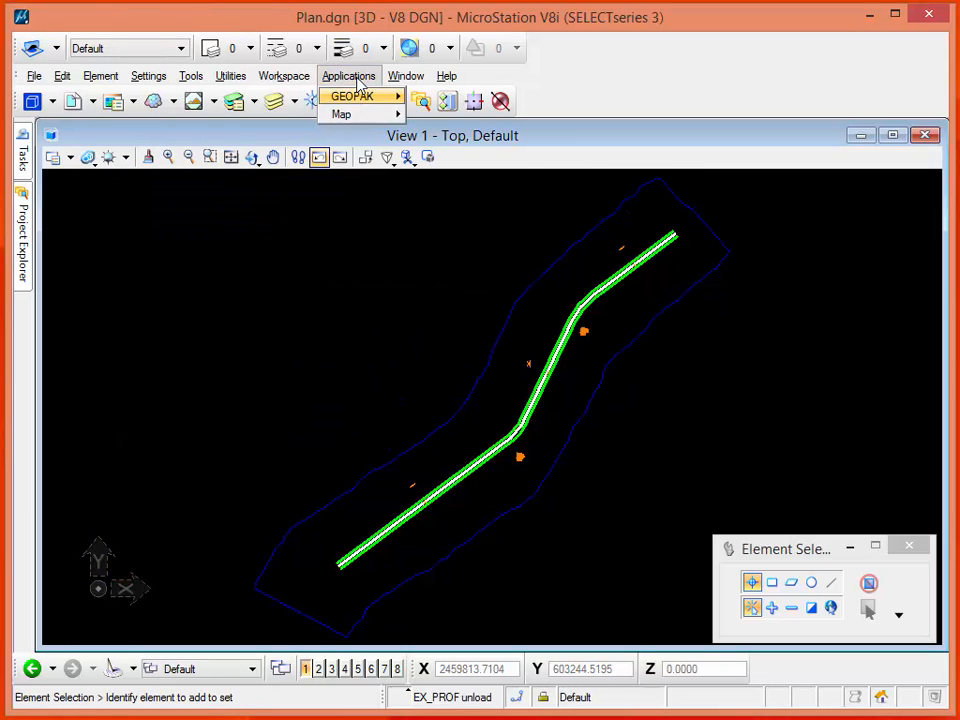
mouse_move(364, 96)
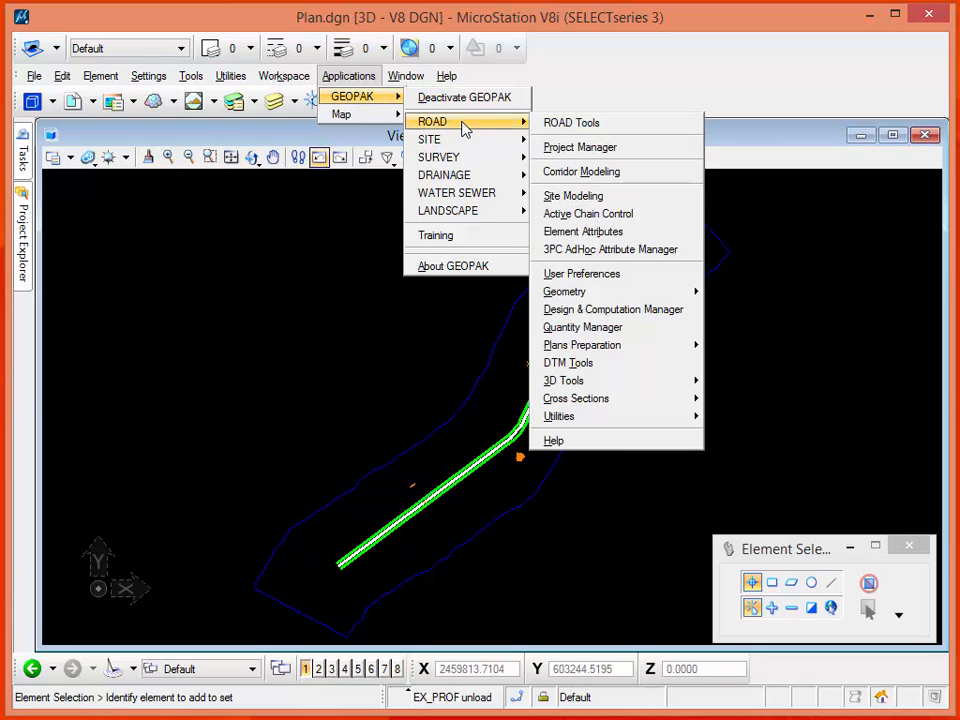
mouse_move(480, 128)
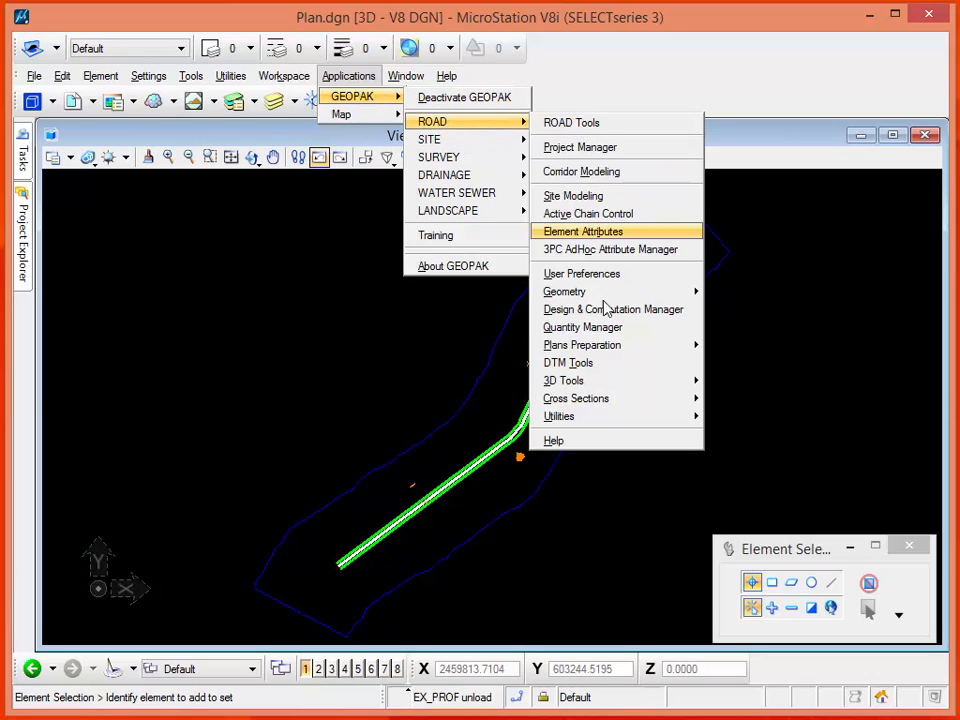
mouse_move(680, 346)
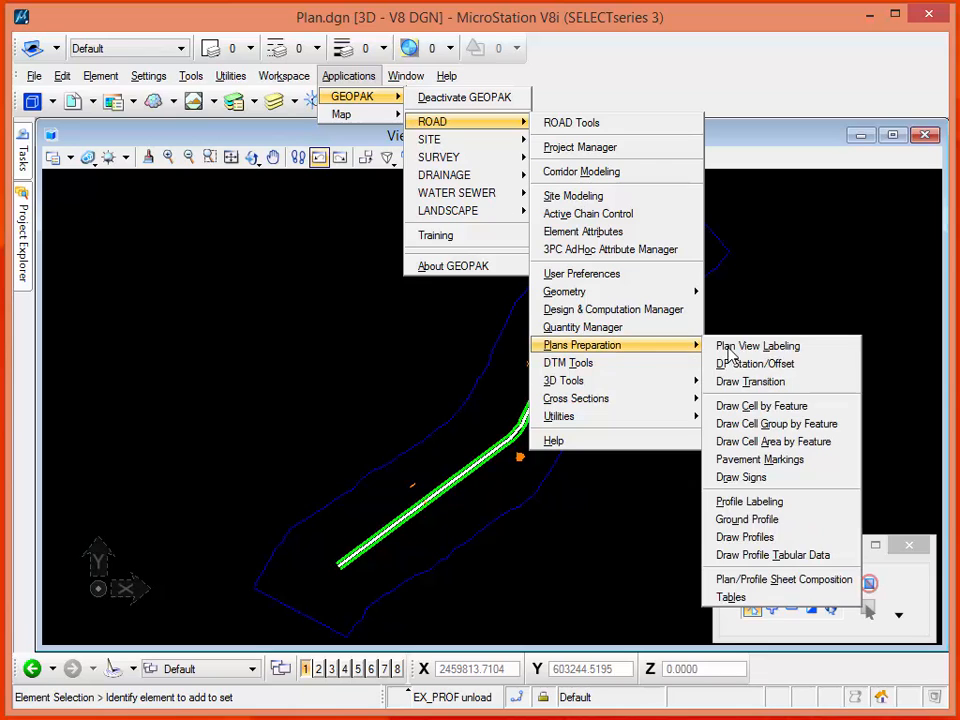
click(766, 539)
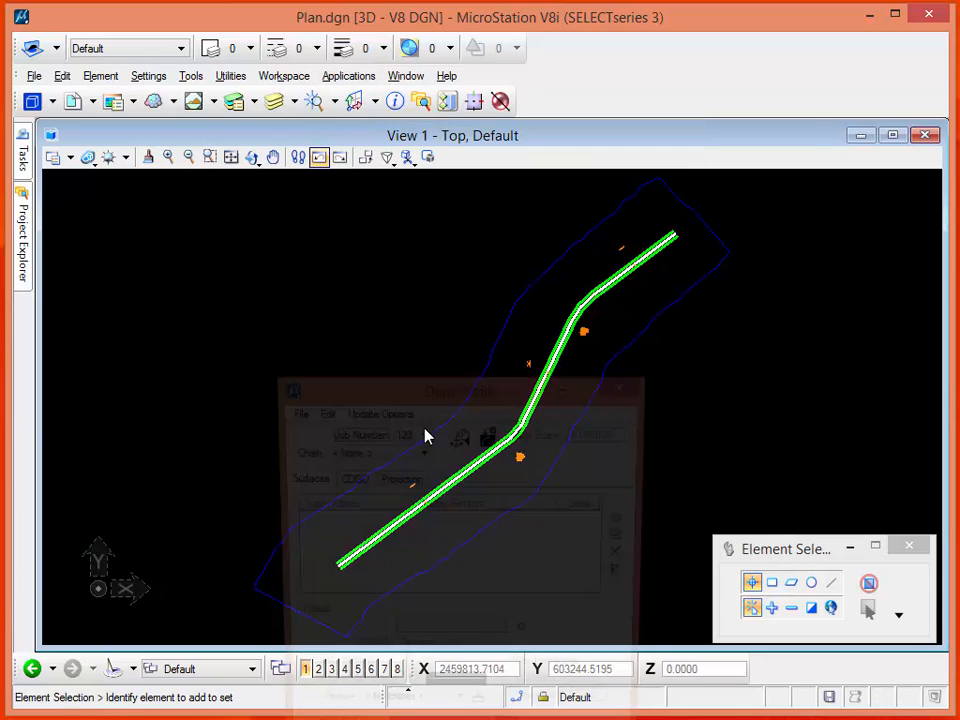
drag(433, 397, 218, 146)
click(205, 201)
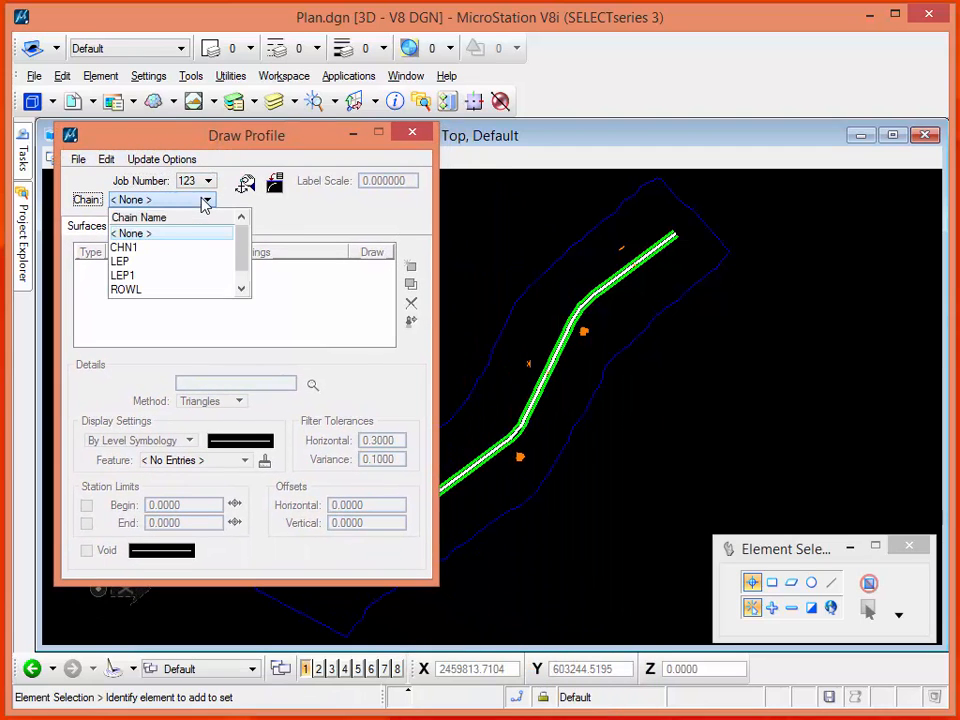
click(155, 248)
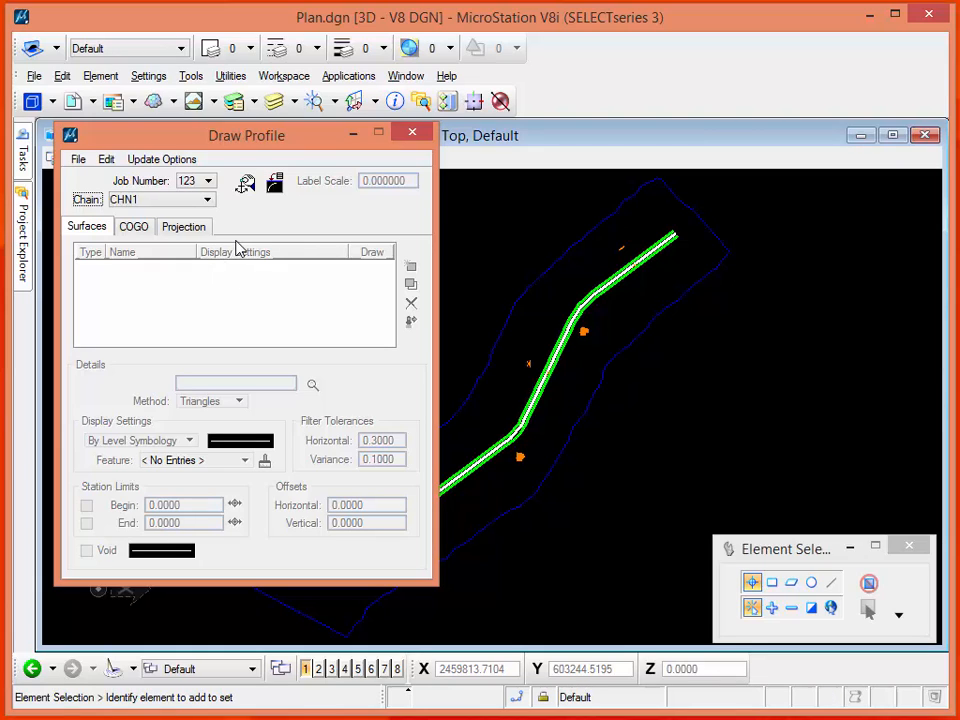
- Start a new profile cell for chain CHN1 and set its elevation to 700
click(244, 184)
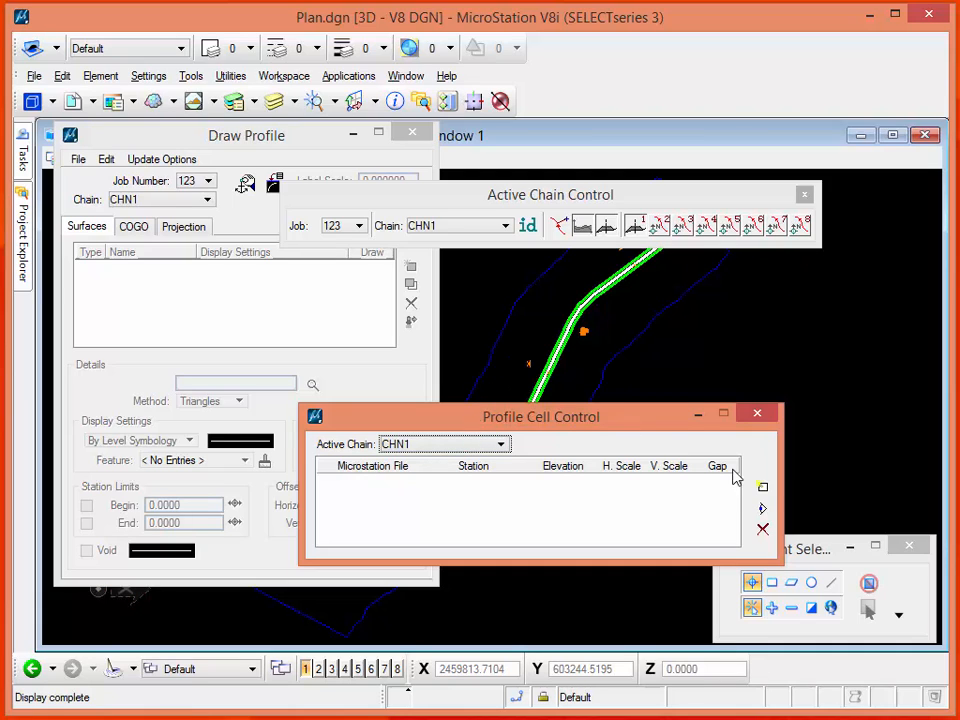
click(762, 488)
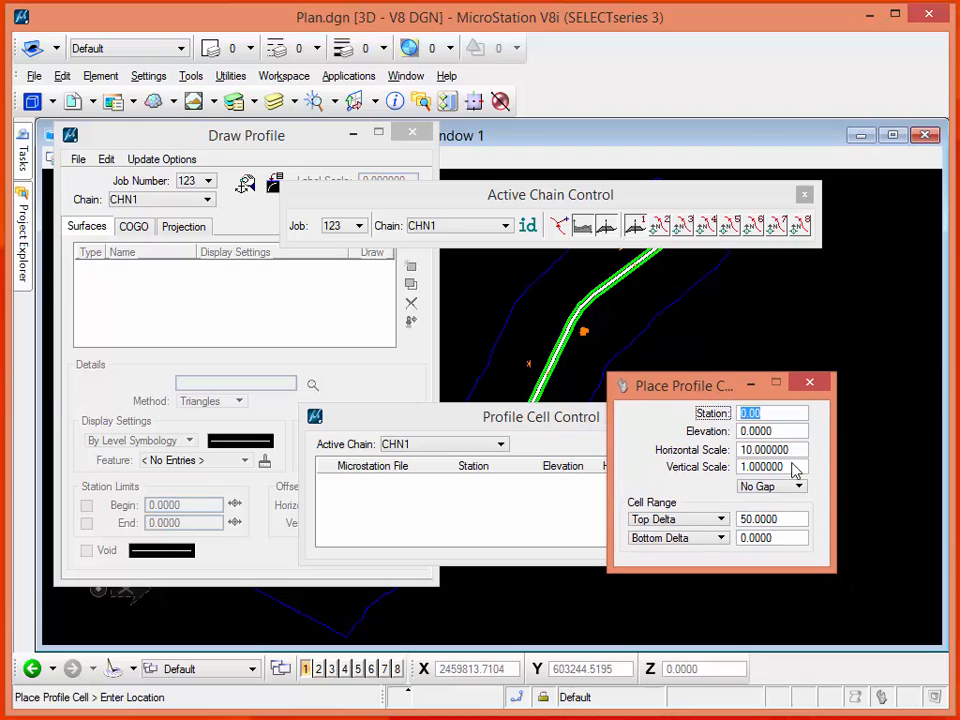
key(Tab)
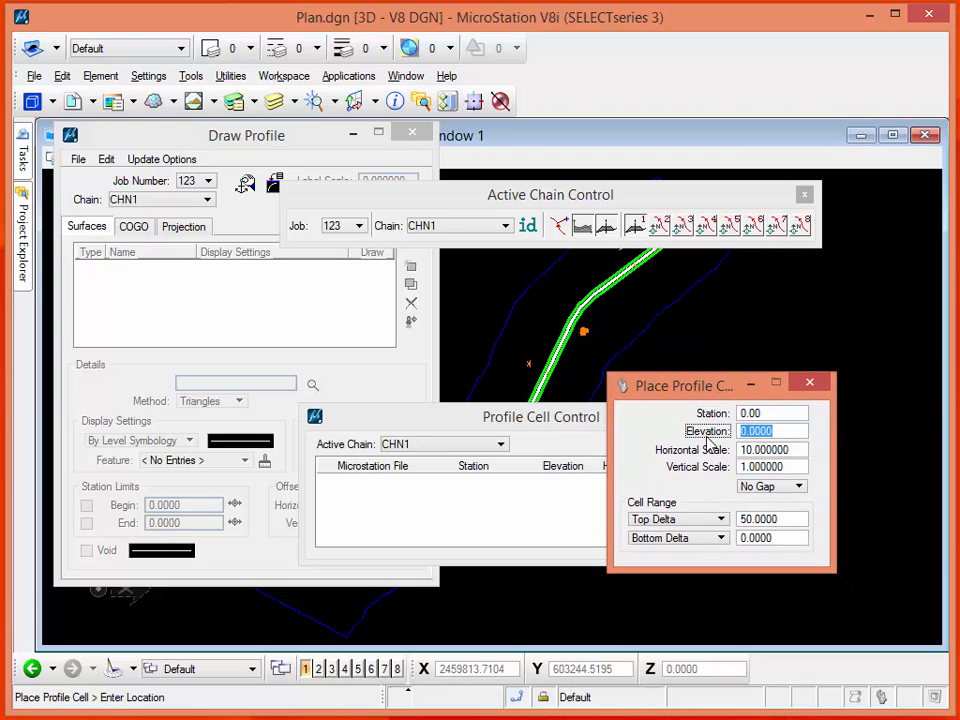
text(7)
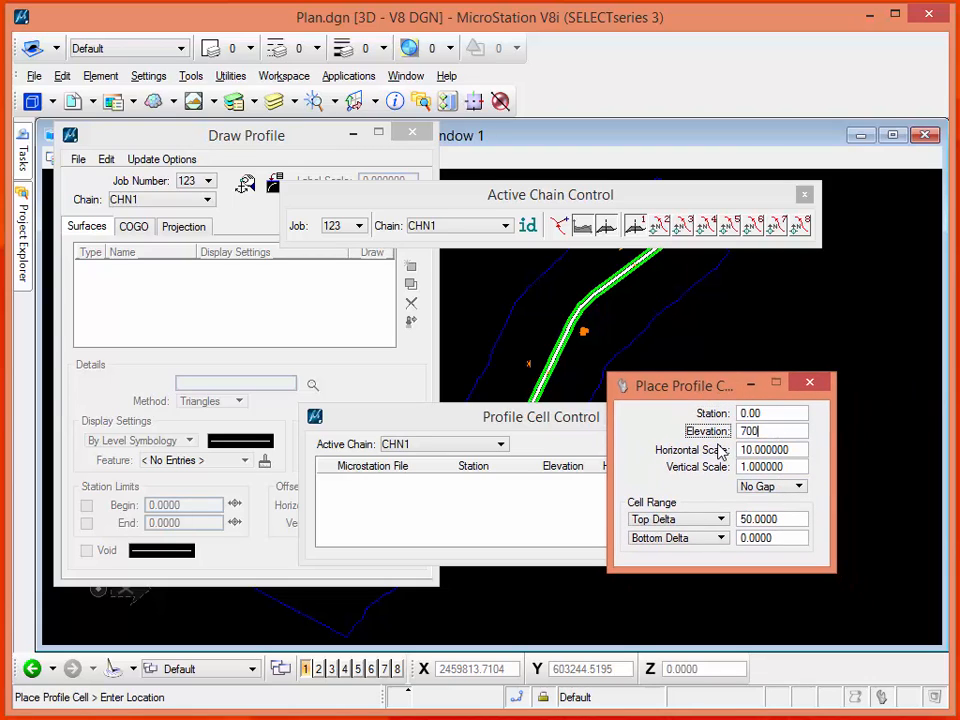
text(00)
key(Tab)
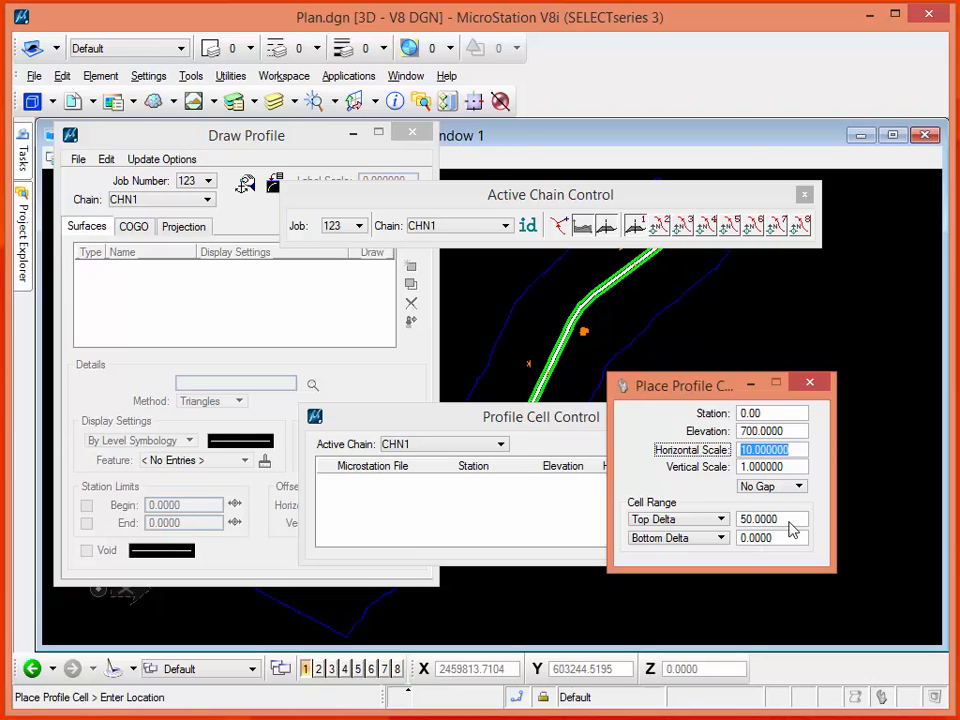
- Set both the top delta and the bottom delta of the profile cell range to 100
drag(782, 520, 731, 530)
text(100)
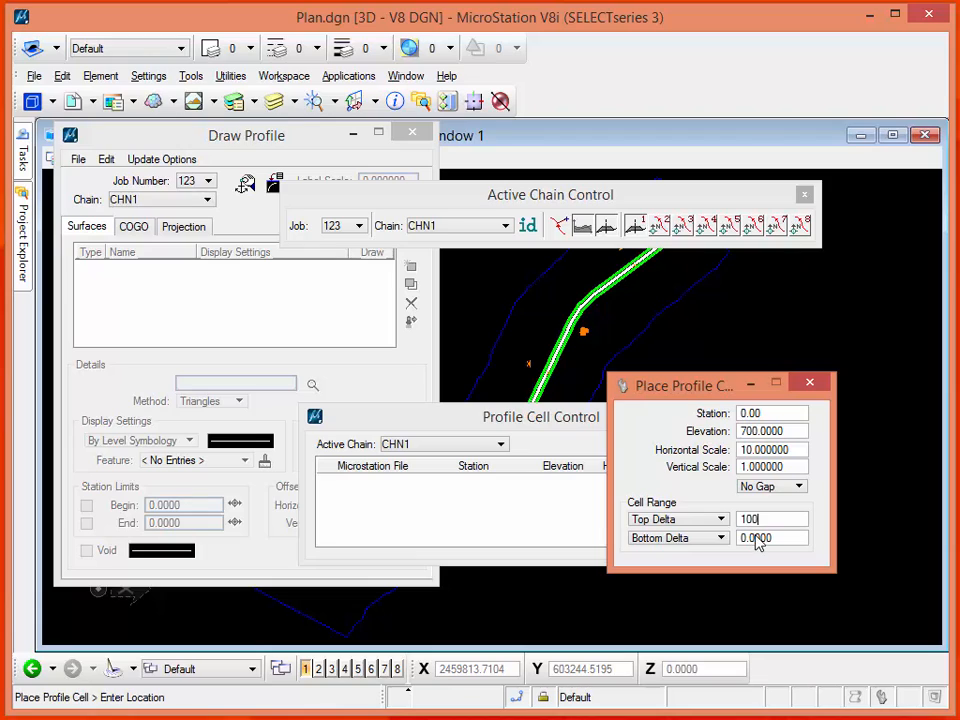
key(Tab)
drag(784, 541, 729, 541)
text(100)
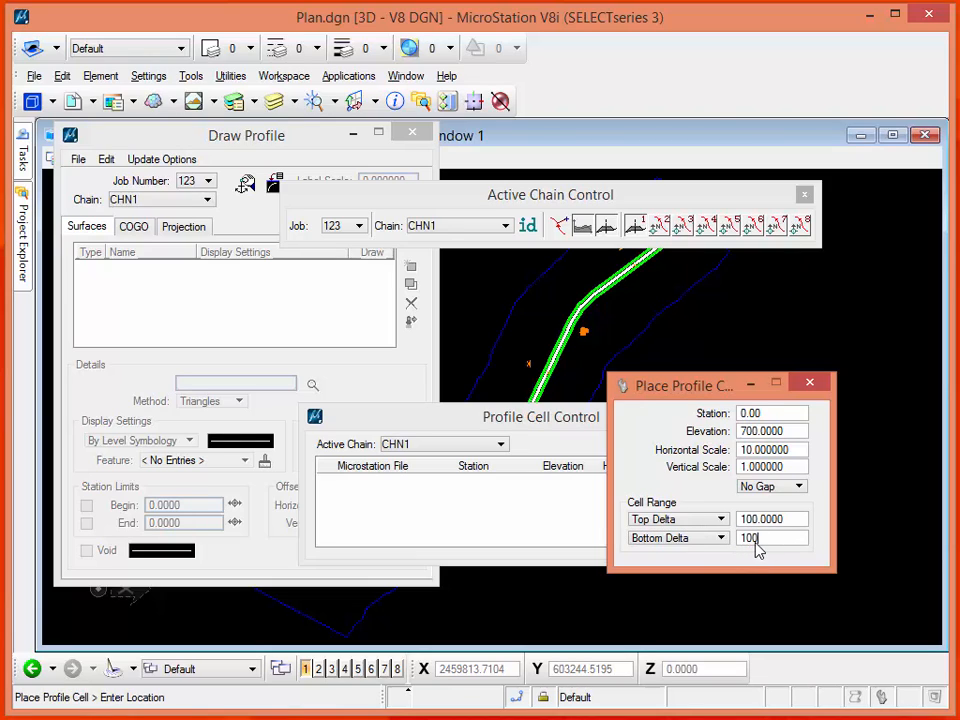
key(Tab)
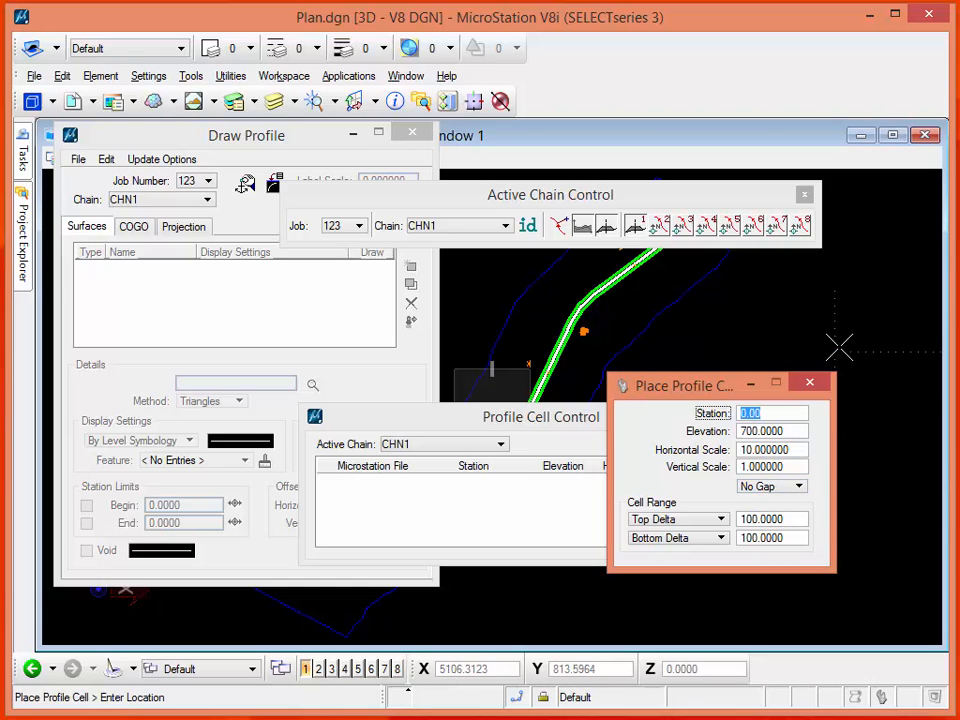
- Place the profile cell in the empty area east of the road alignment and close the Profile Cell Control dialog
click(881, 381)
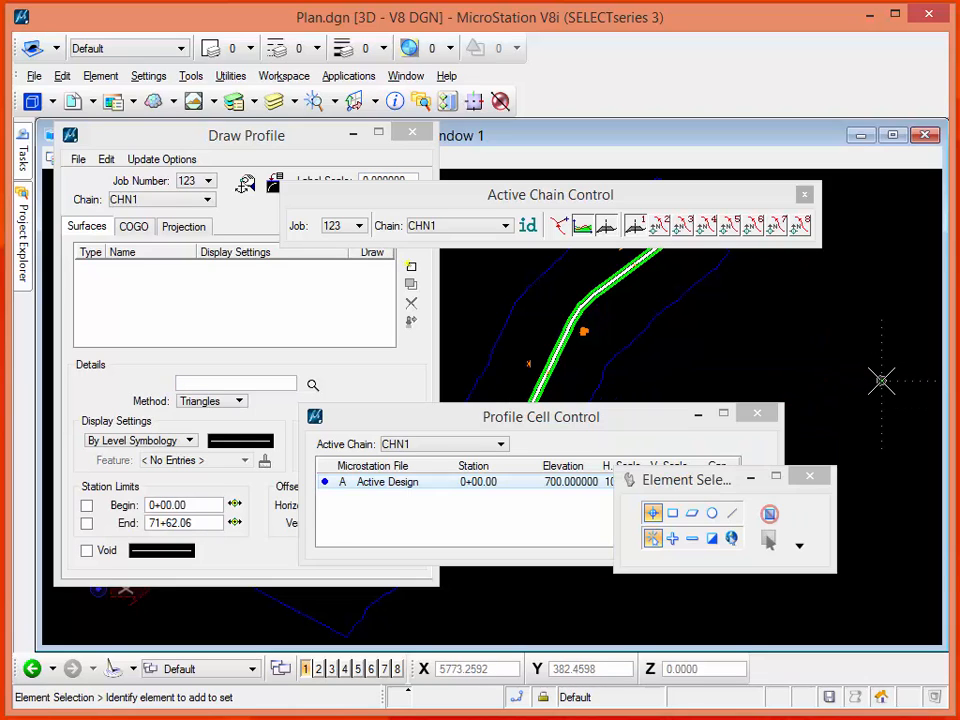
click(611, 438)
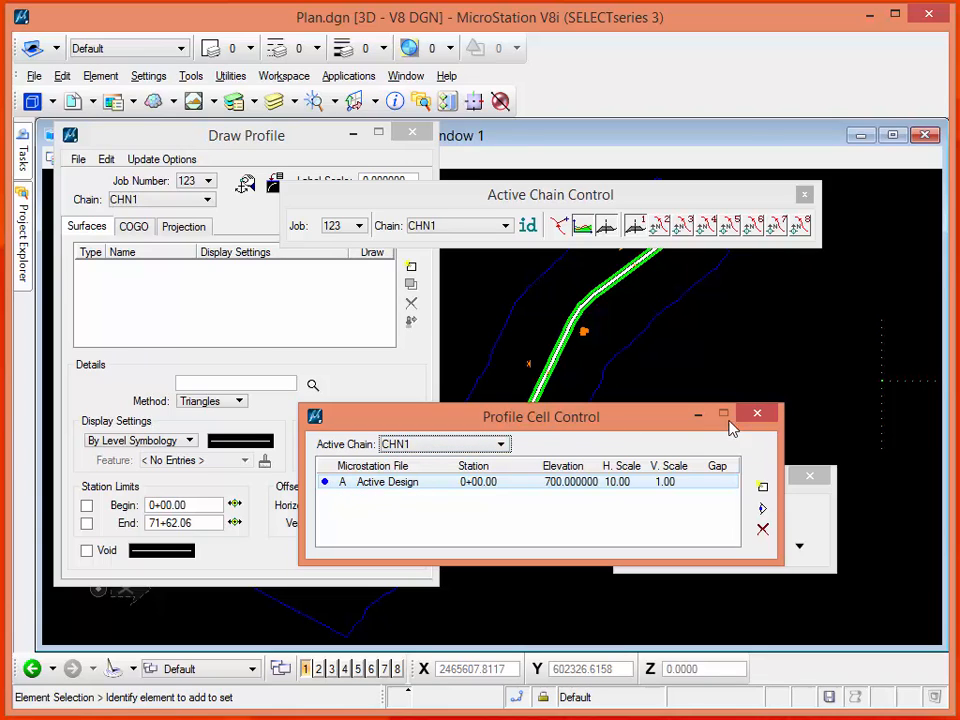
click(760, 416)
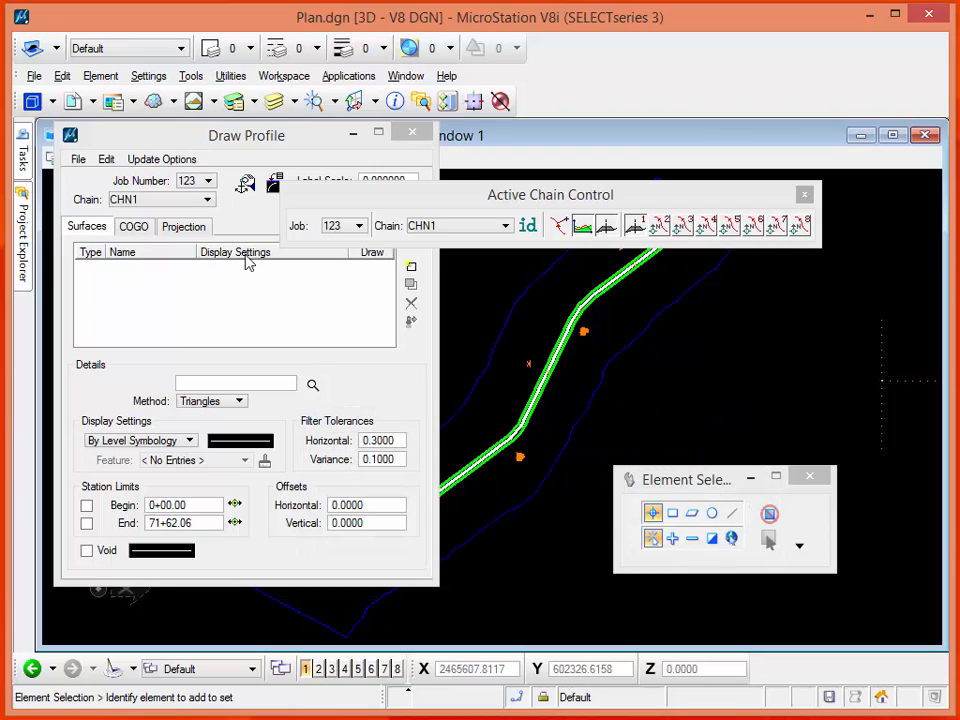
drag(449, 209, 549, 177)
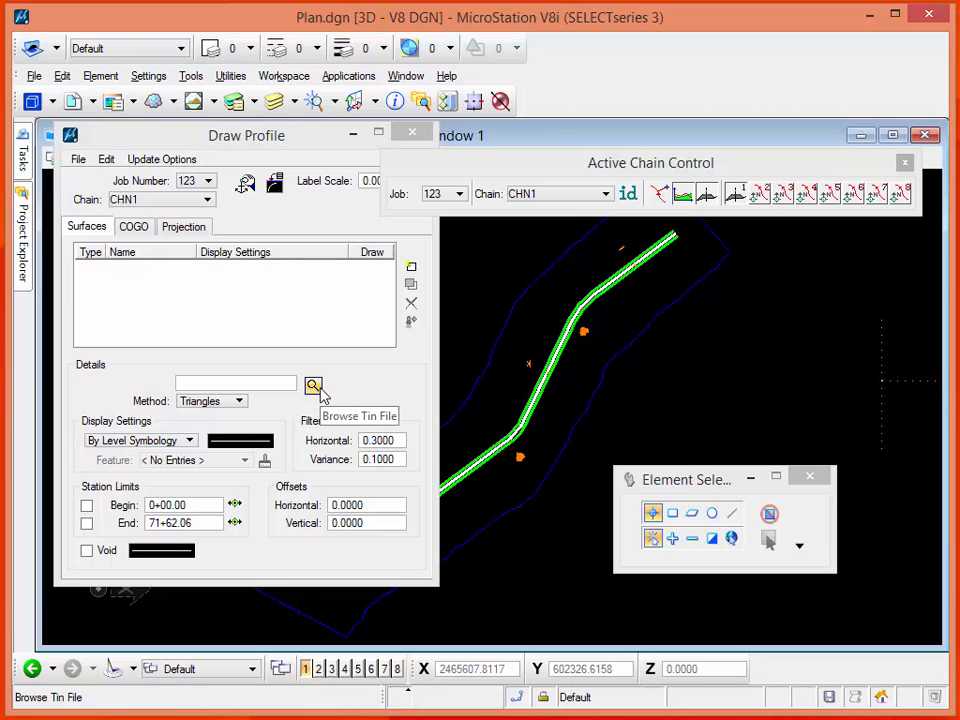
- Examine the placed profile cell's axes and the parameter text at its origin
scroll(756, 354, down, 3)
scroll(883, 363, up, 5)
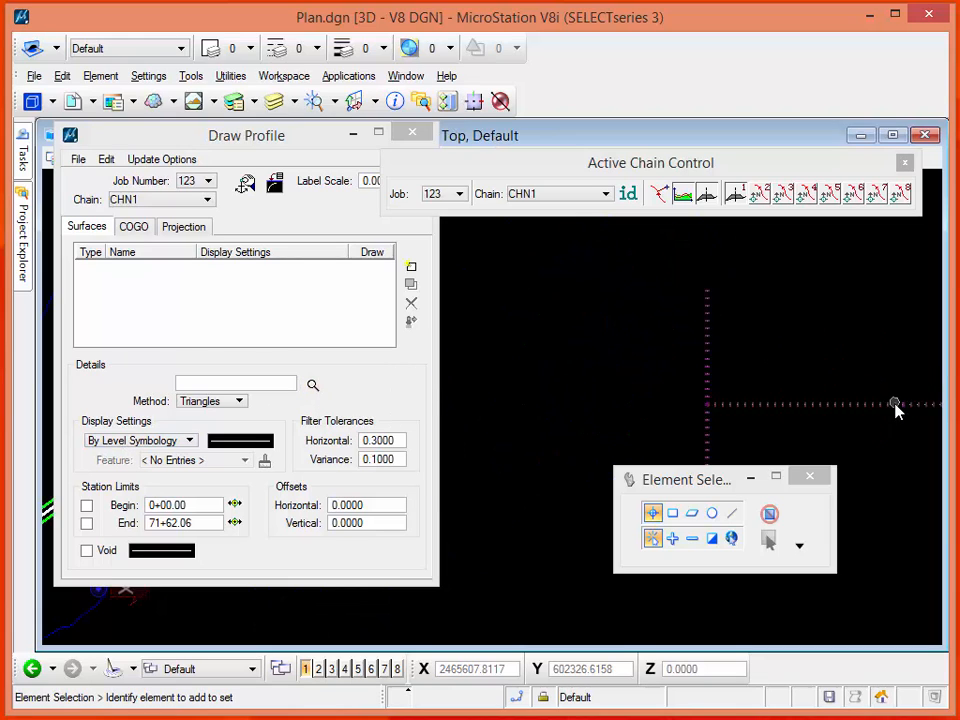
scroll(878, 414, up, 5)
scroll(872, 416, down, 2)
scroll(565, 414, up, 3)
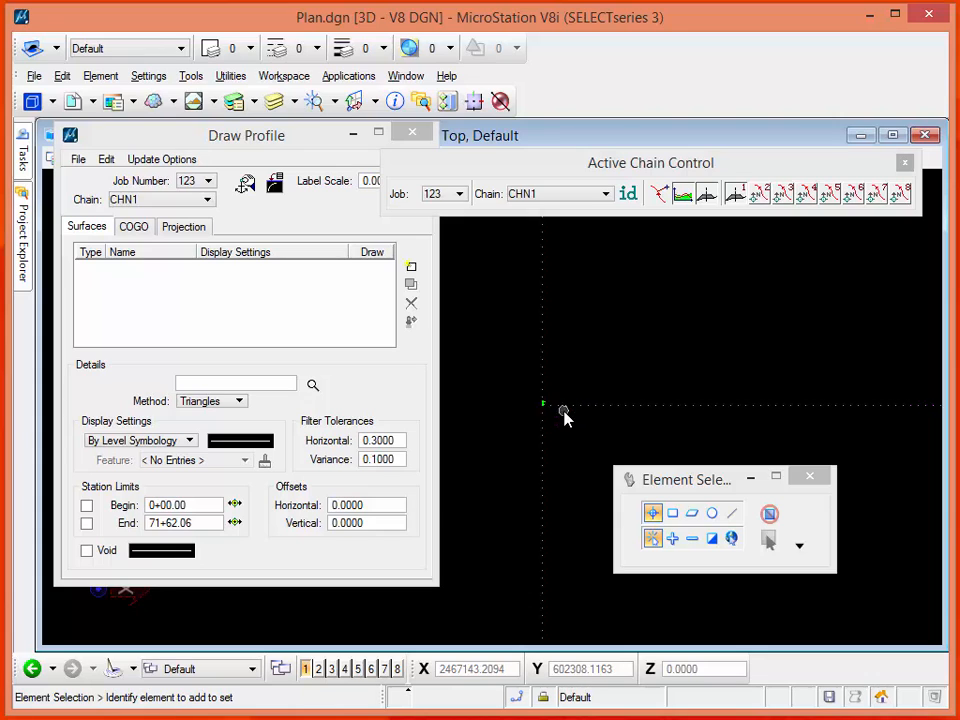
scroll(557, 403, up, 5)
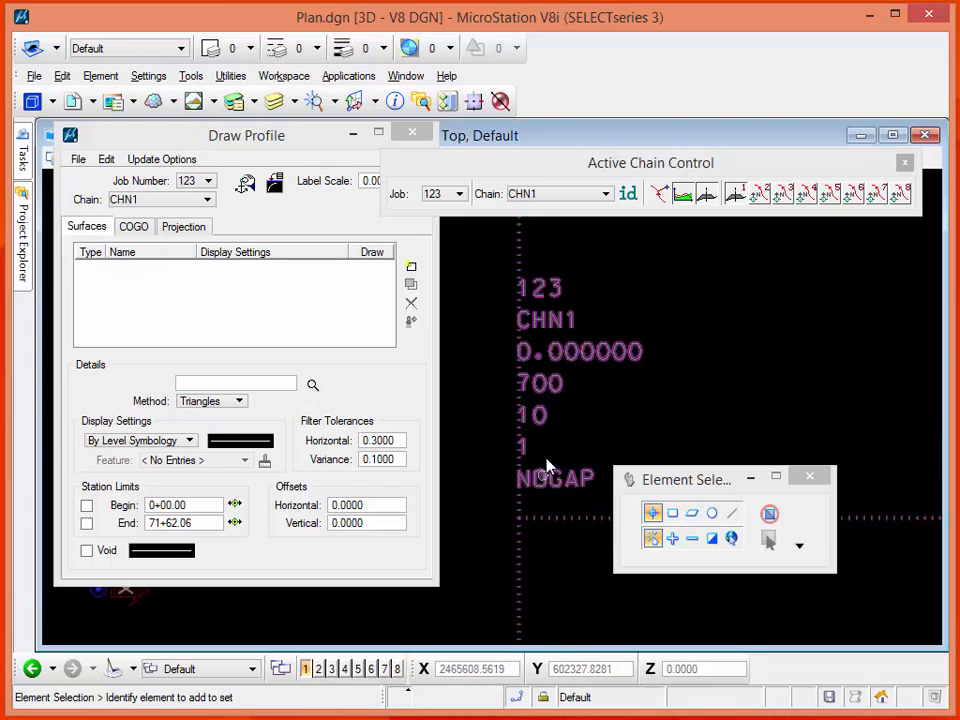
scroll(536, 452, down, 6)
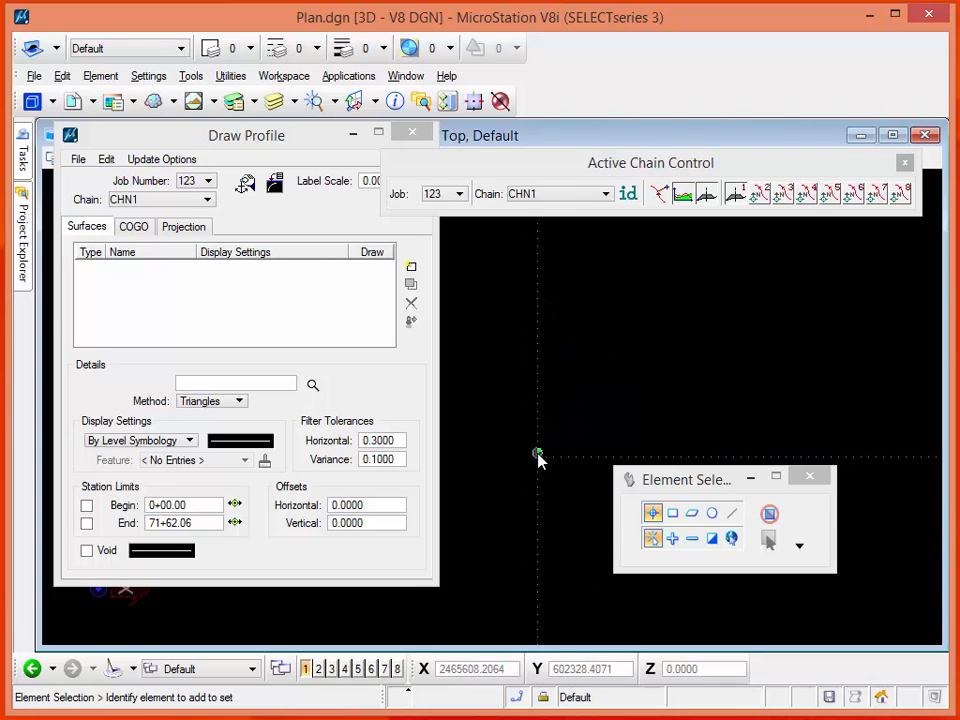
- Choose exist.tin as the TIN file for the profile surface
click(312, 384)
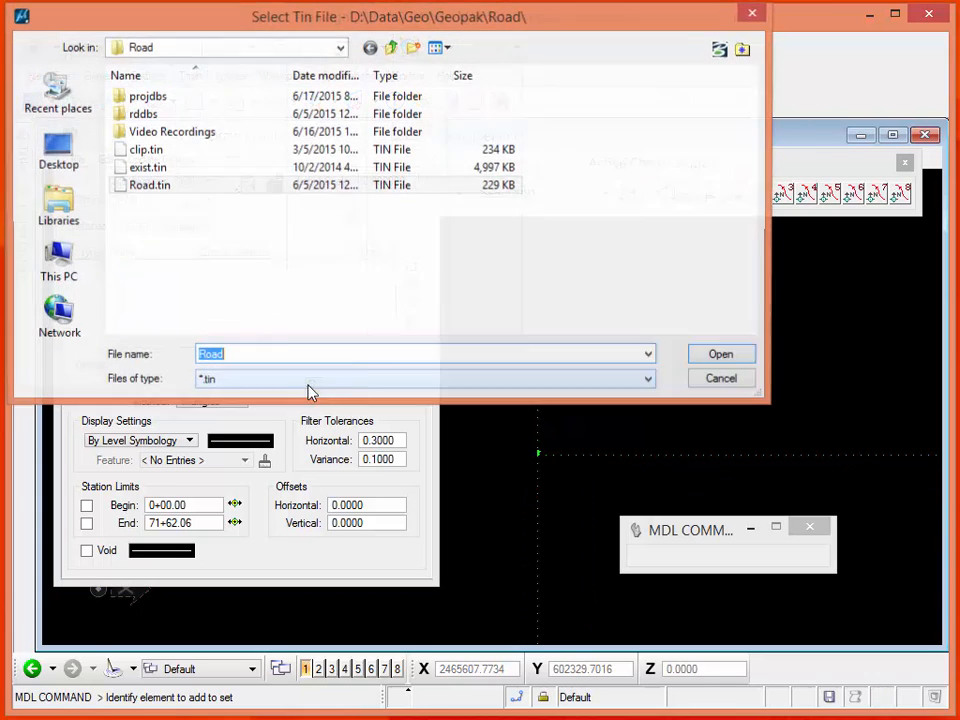
click(158, 168)
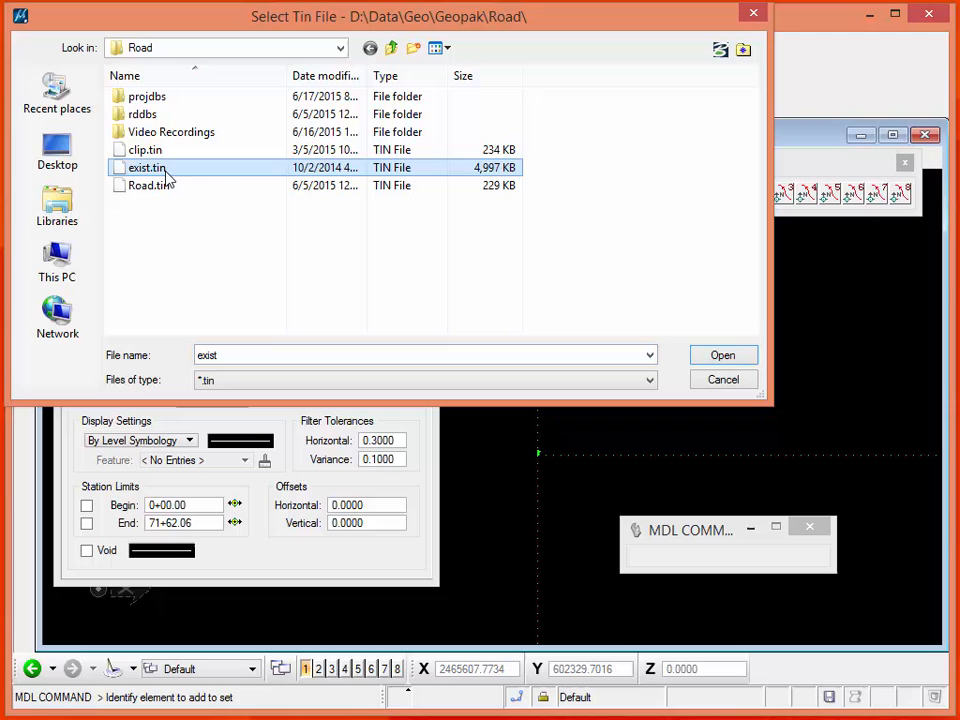
click(721, 356)
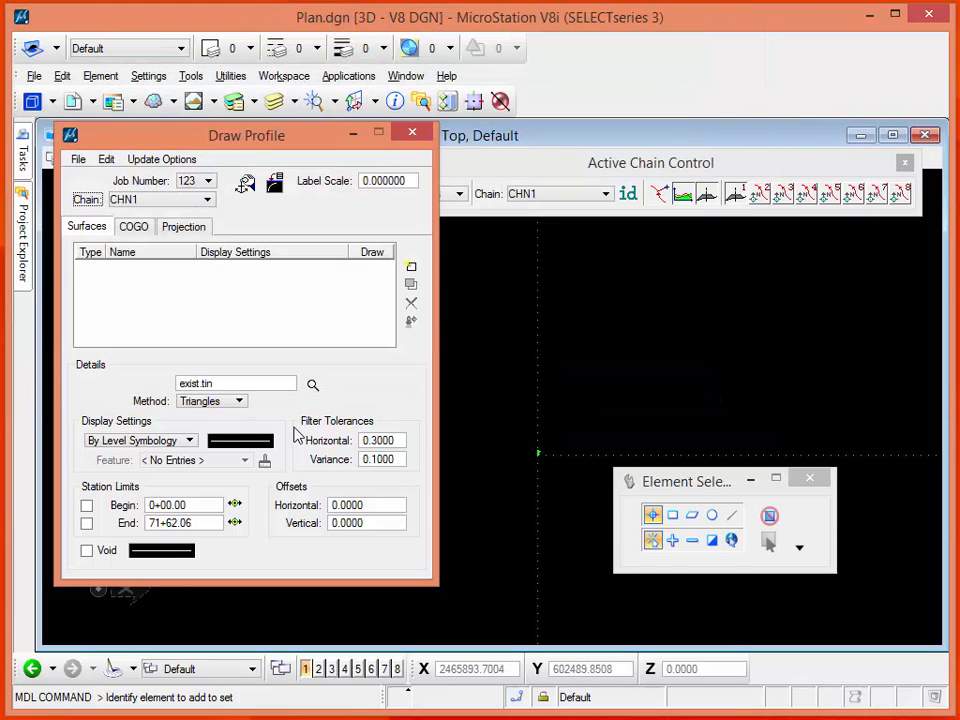
- Set the surface display to By Feature using 50_5EGP from the Imperial existing ground profiles
click(181, 446)
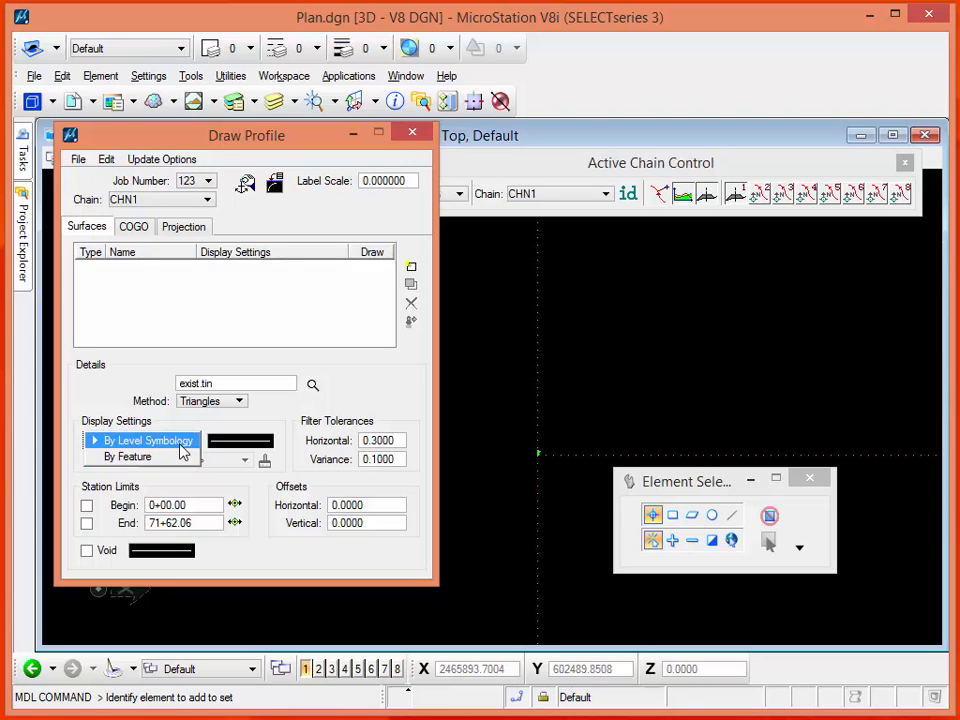
click(182, 456)
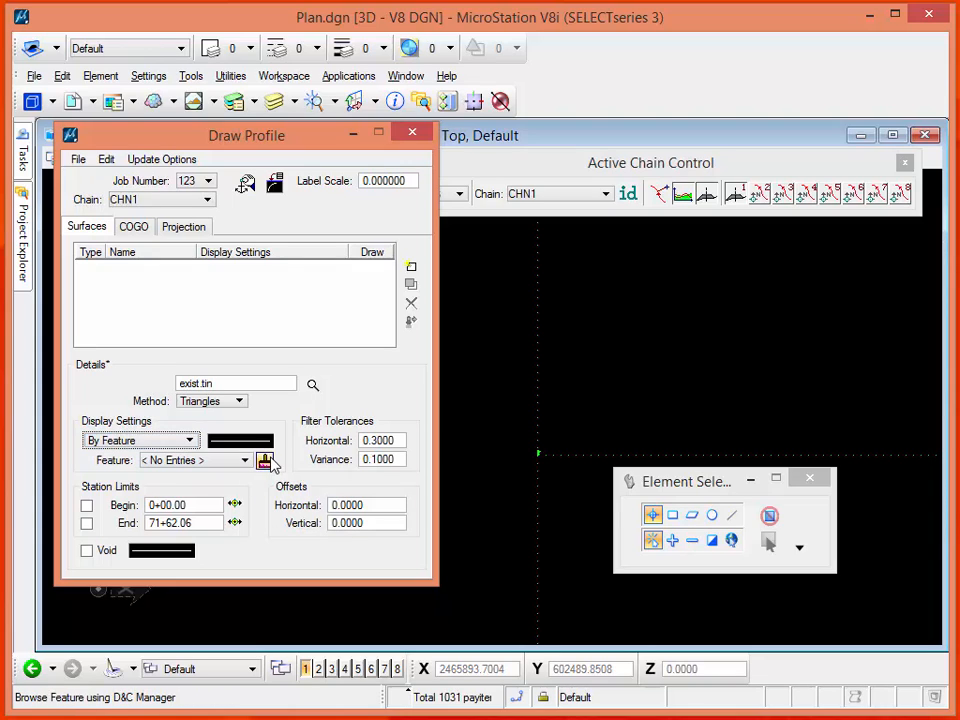
click(264, 462)
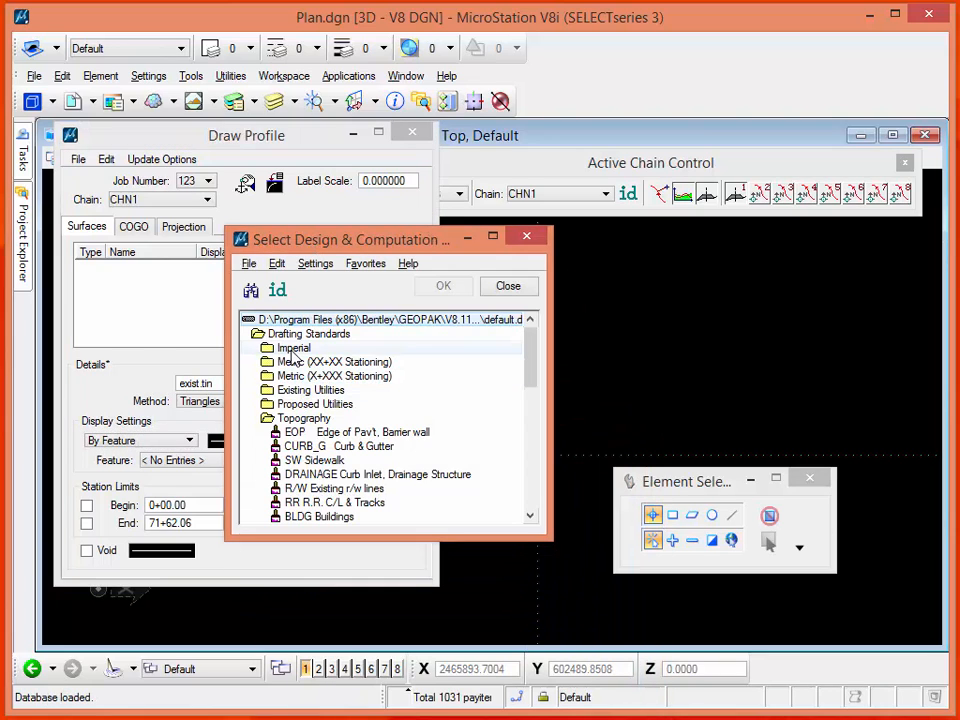
double_click(309, 392)
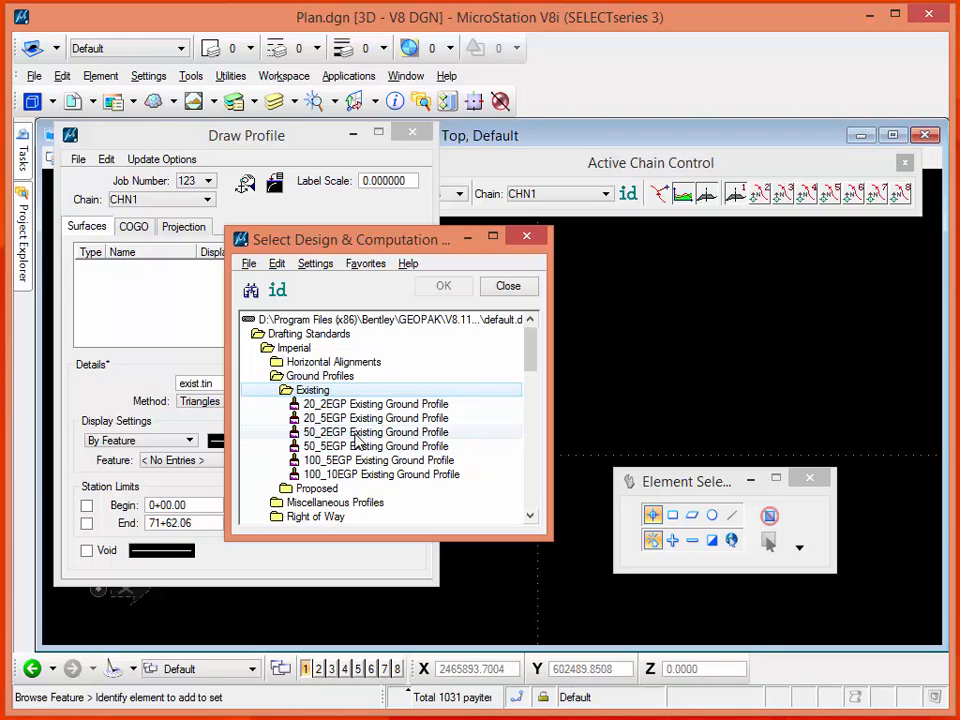
click(370, 446)
click(445, 288)
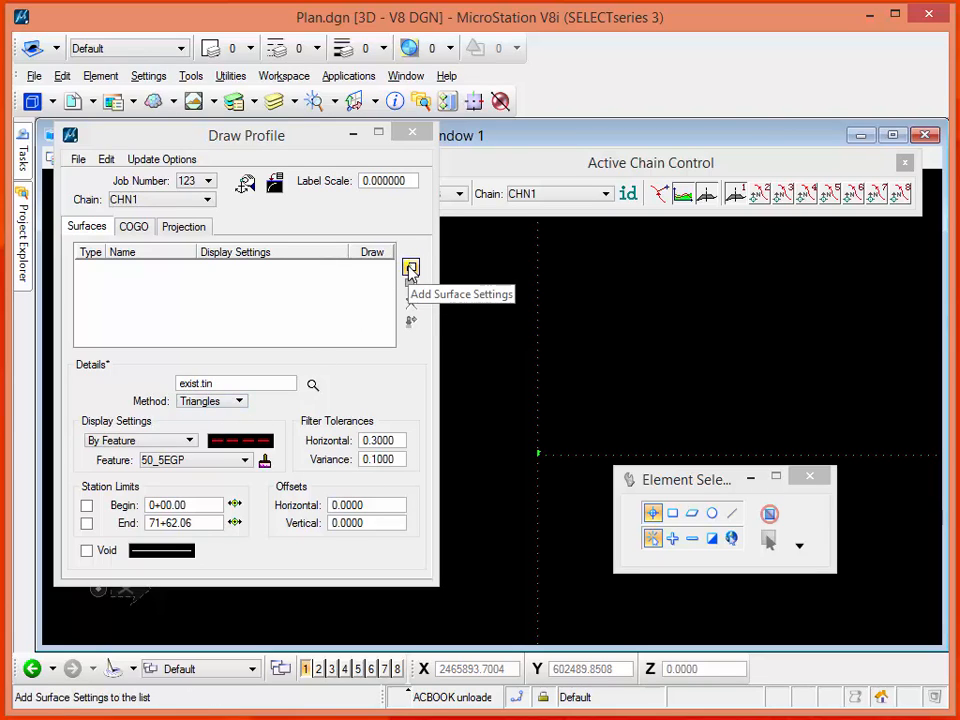
- Add the exist.tin surface settings to draw its ground profile in the cell, and select that surface entry
click(410, 268)
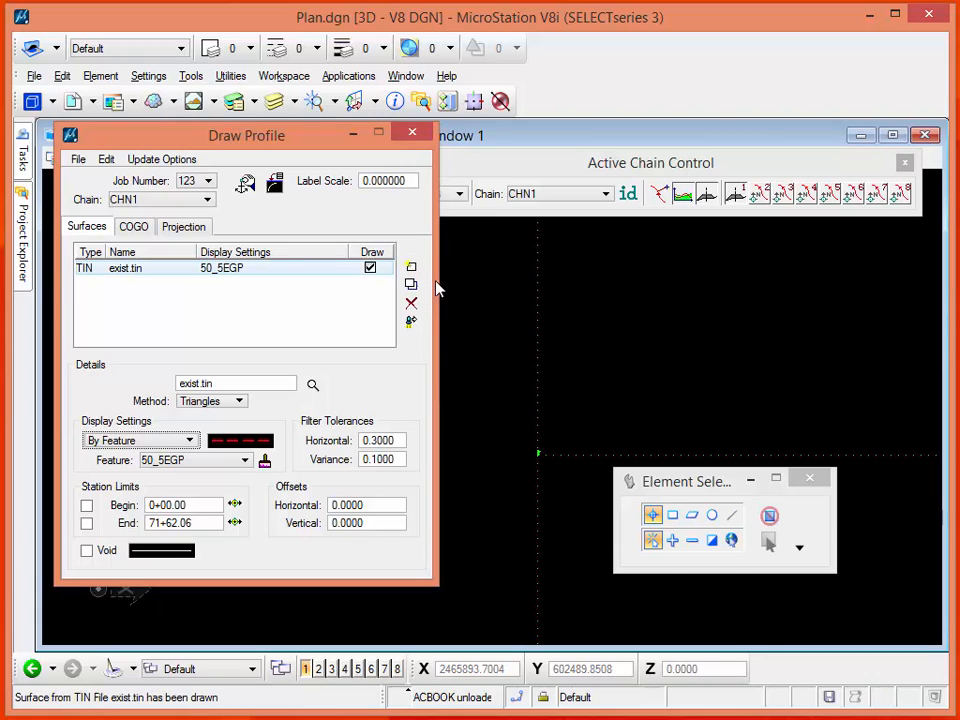
click(556, 407)
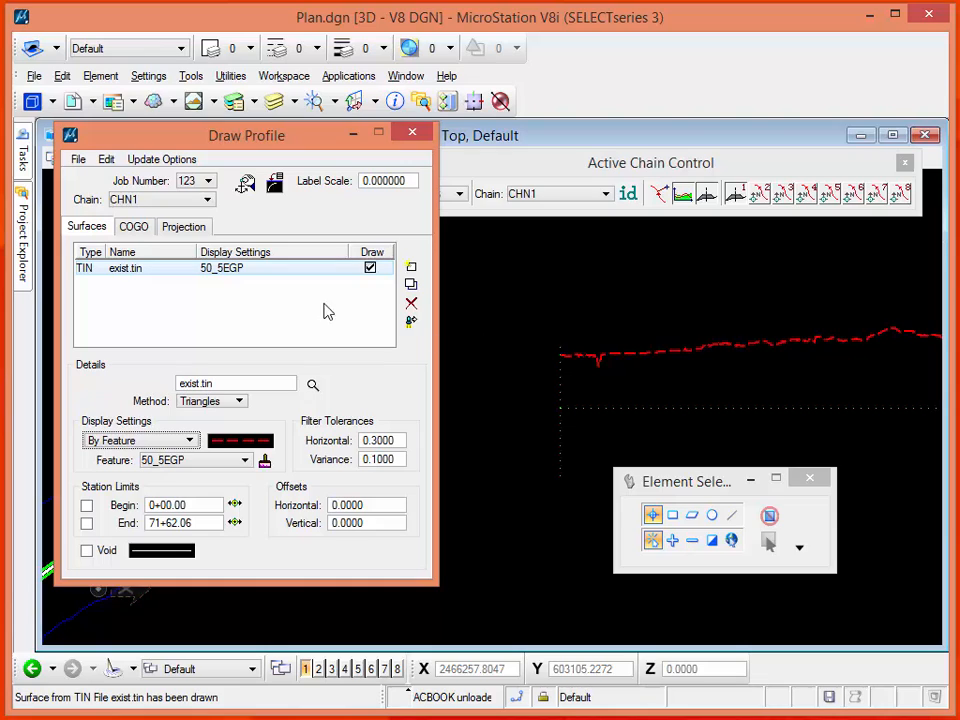
click(123, 268)
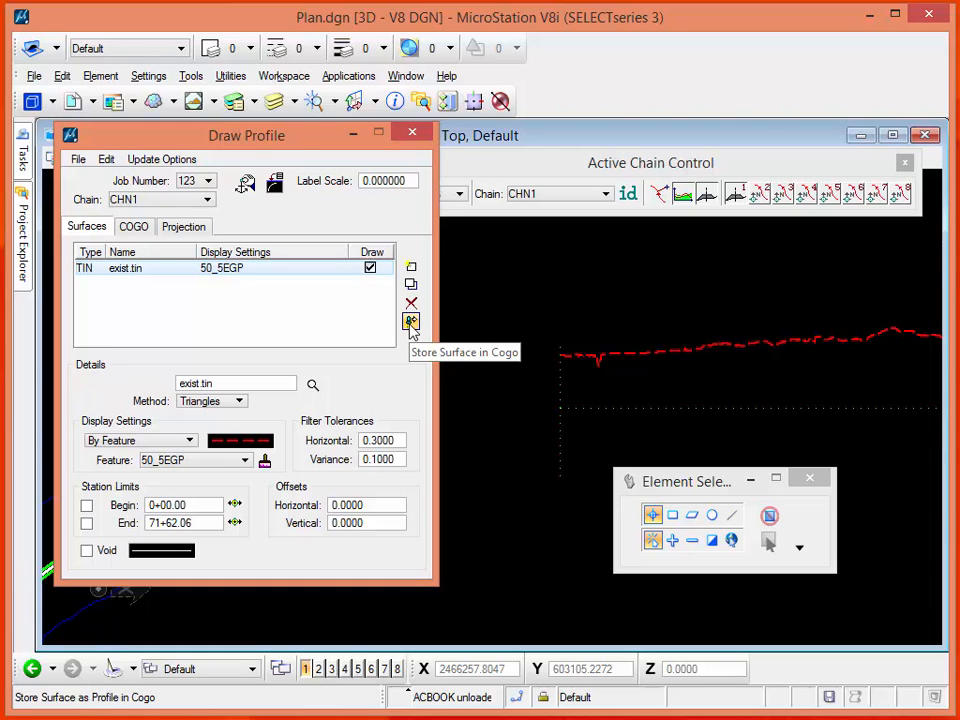
- Store the exist.tin surface as a COGO profile named Exist in the GPK file
click(410, 322)
drag(472, 488, 550, 273)
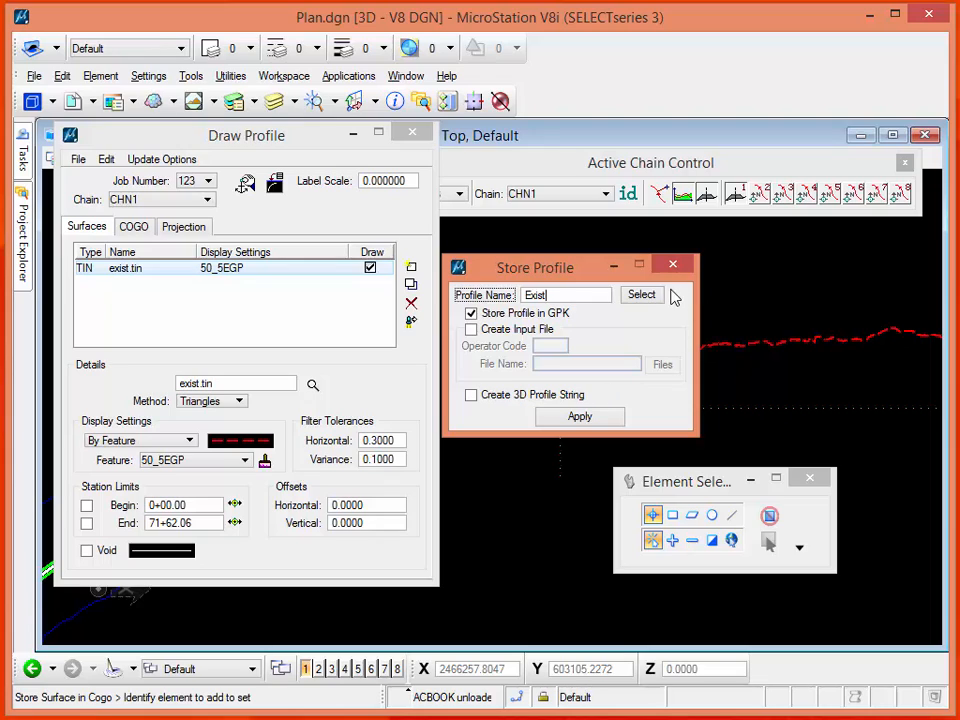
click(578, 417)
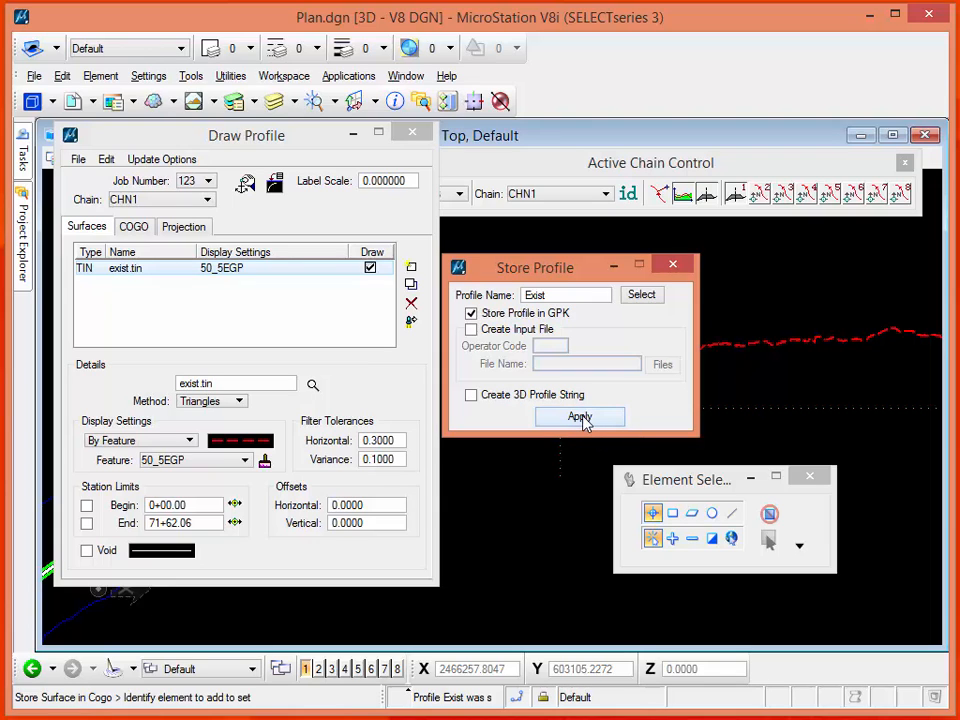
- Check the message log for the outcome of storing the profile, and close the log and the Store Profile dialog
click(470, 705)
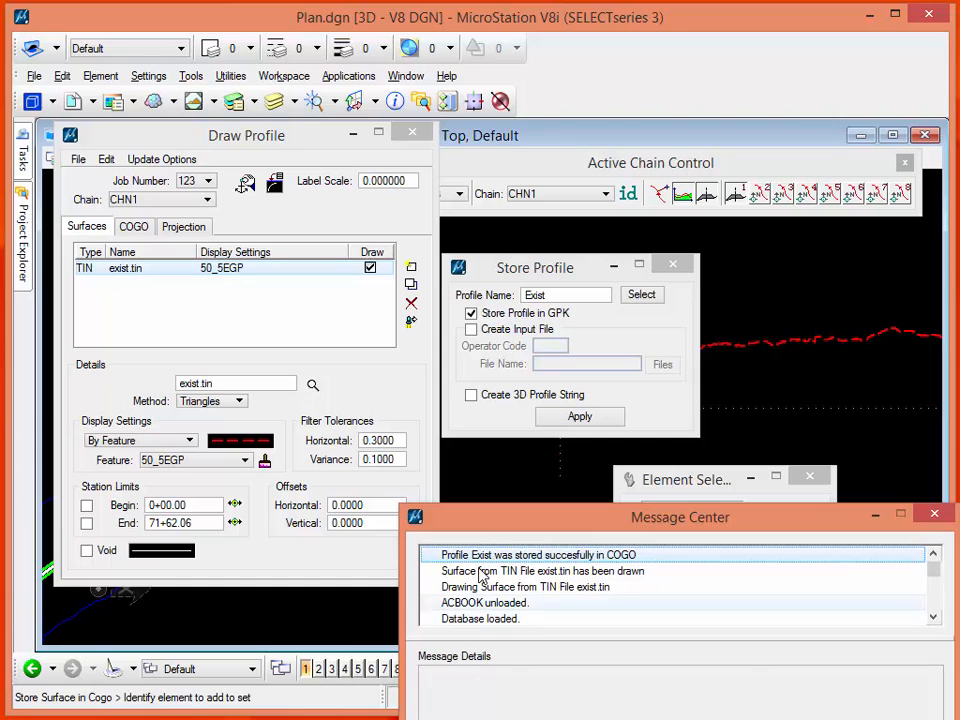
drag(484, 527, 339, 297)
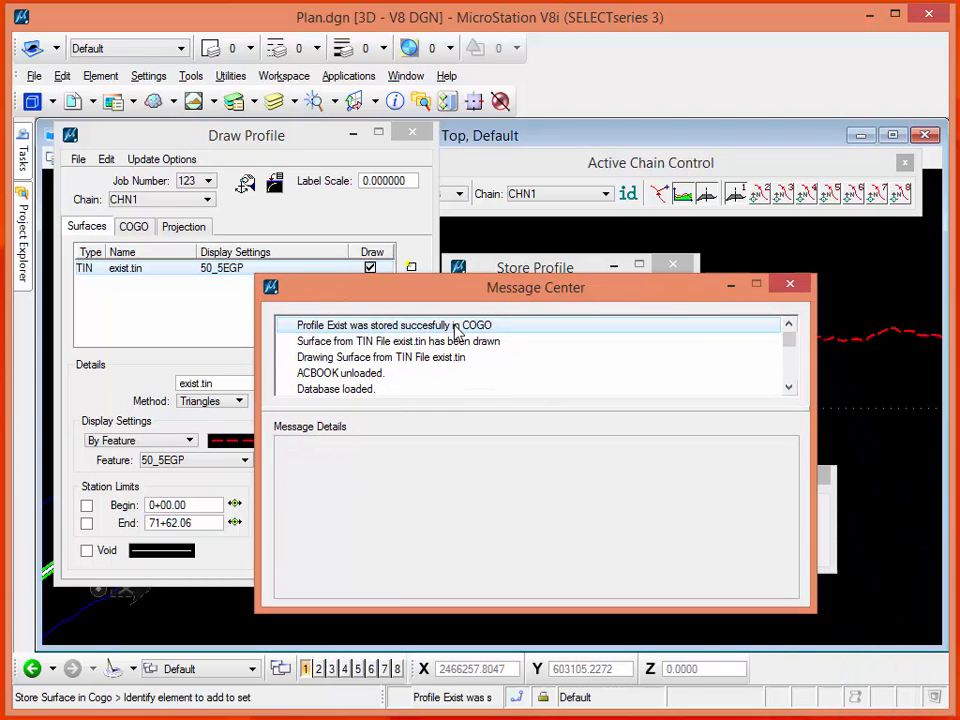
click(789, 285)
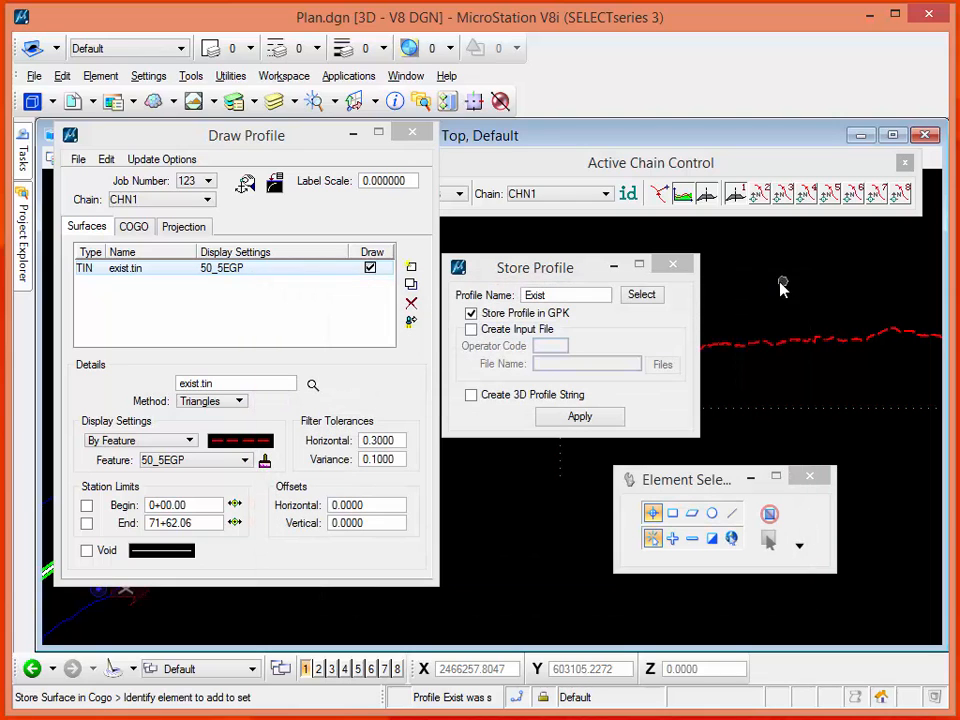
click(672, 265)
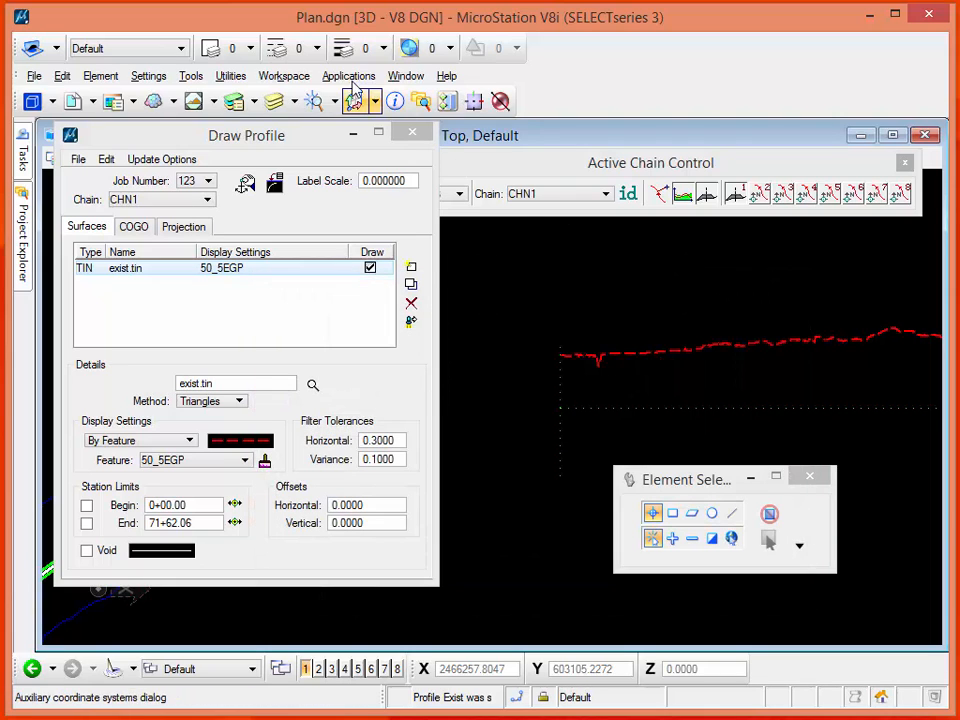
- Open Coordinate Geometry for job 123 and bring up its list of stored profiles
click(348, 77)
mouse_move(355, 96)
mouse_move(440, 121)
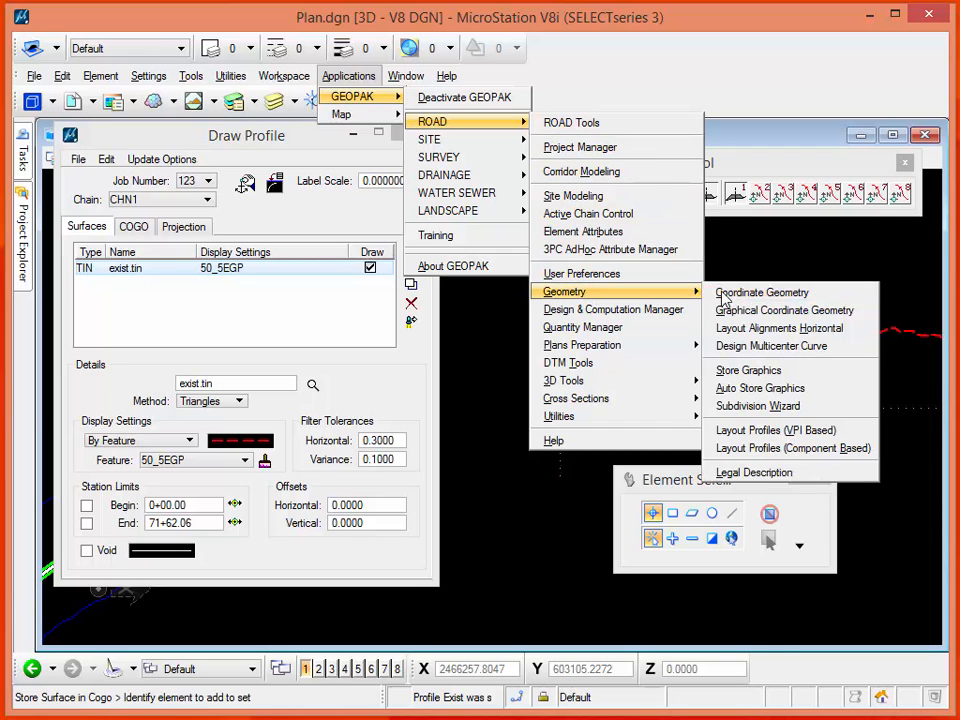
click(724, 293)
drag(548, 553, 414, 274)
click(393, 296)
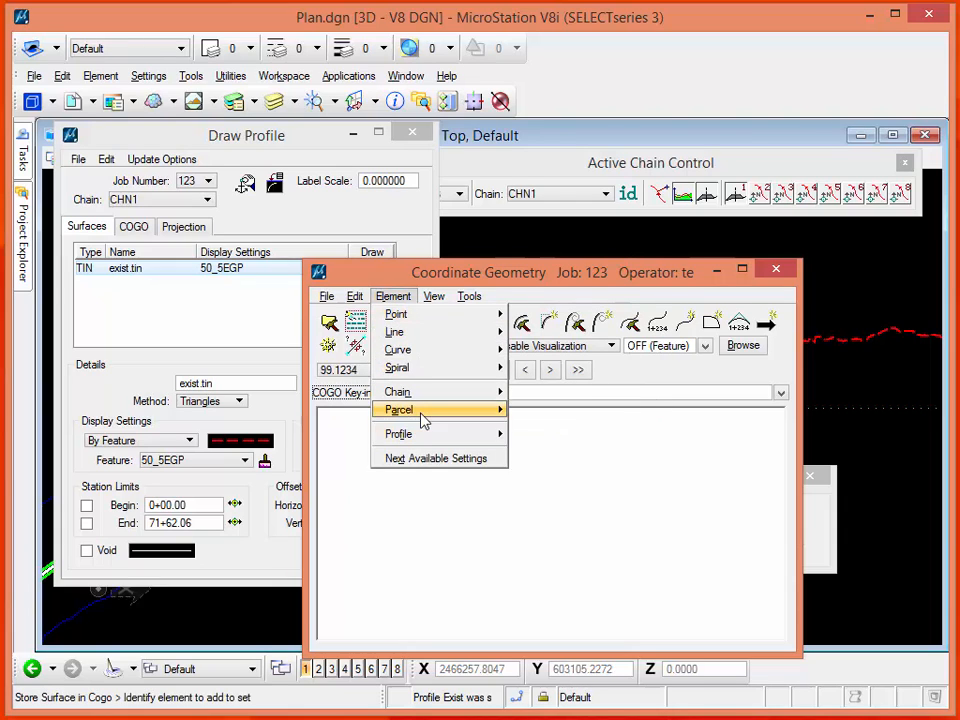
mouse_move(422, 438)
click(533, 438)
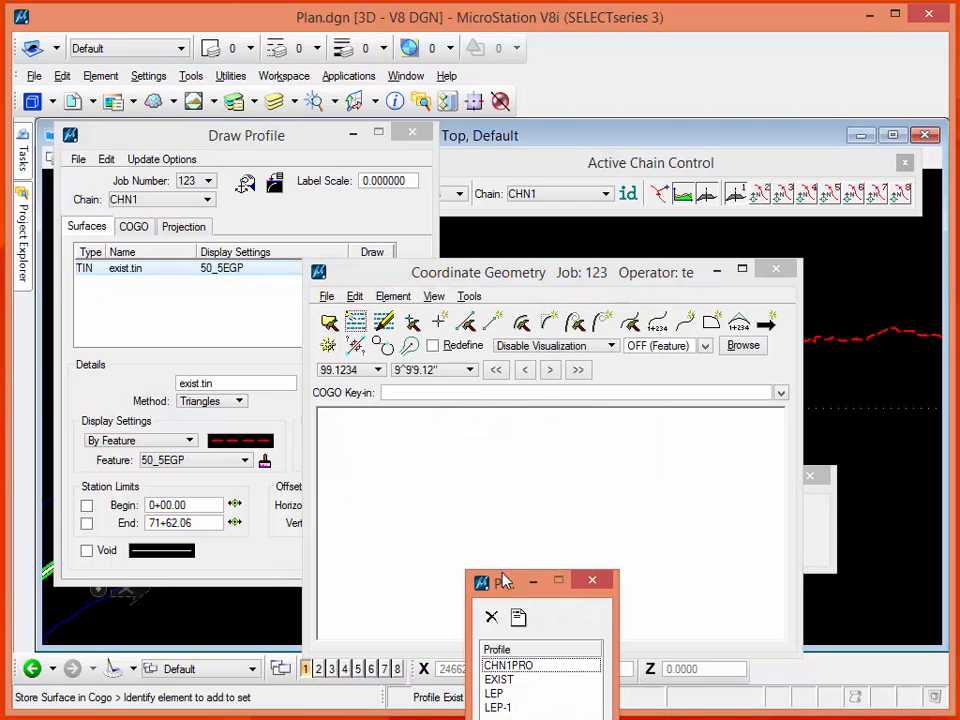
drag(505, 581, 503, 421)
- Print the EXIST profile's VPI listing in the COGO output and close the profile list
click(517, 520)
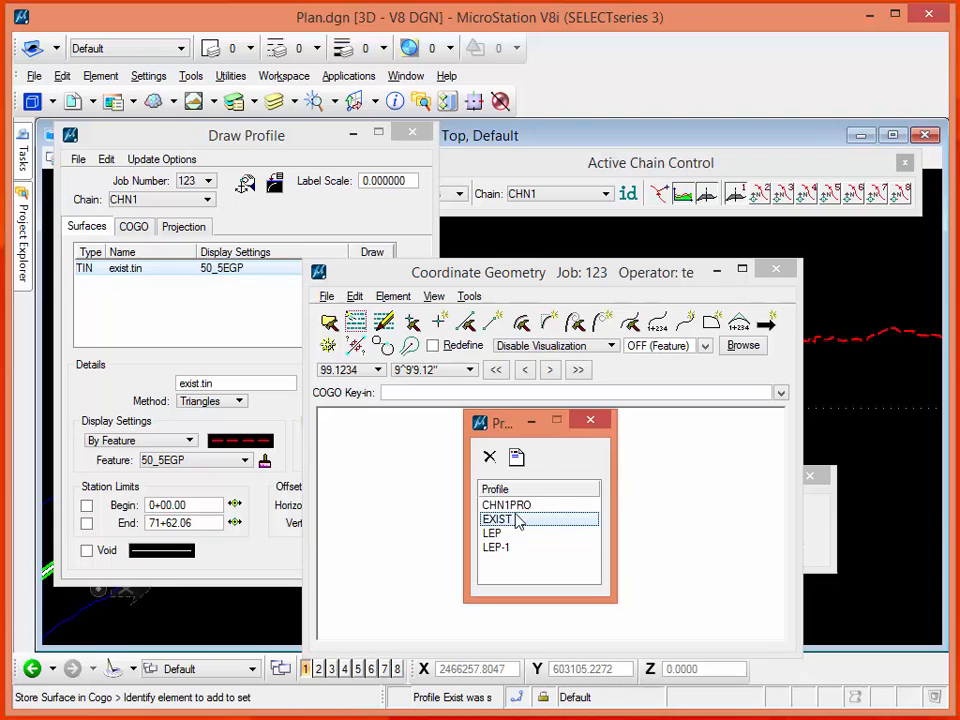
click(517, 458)
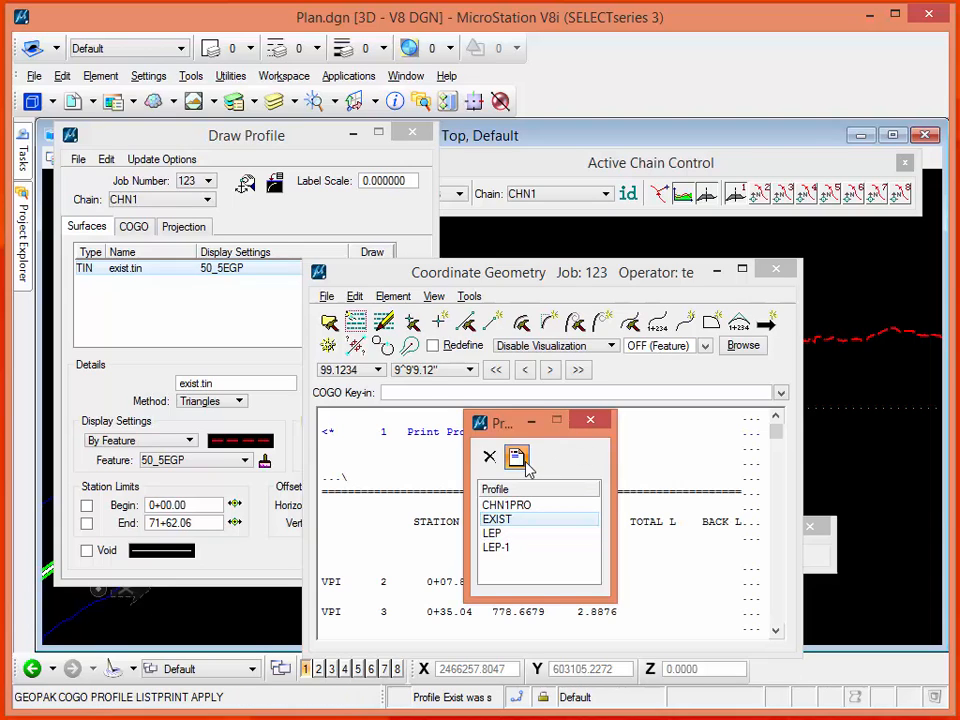
click(590, 420)
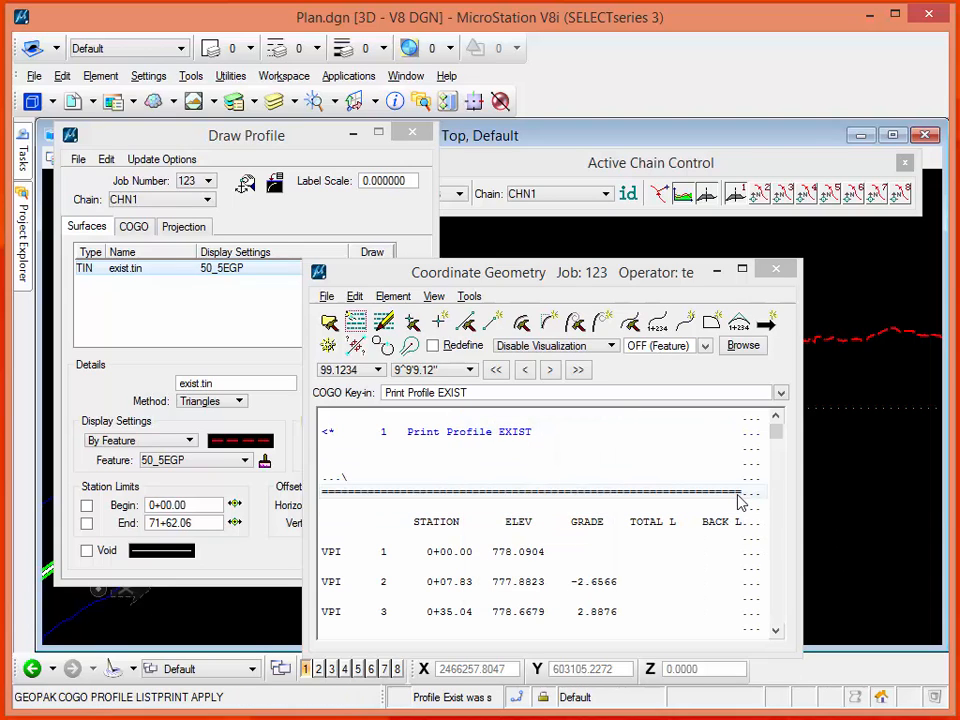
- Exit Coordinate Geometry without saving the session and return to the Draw Profile dialog
click(776, 271)
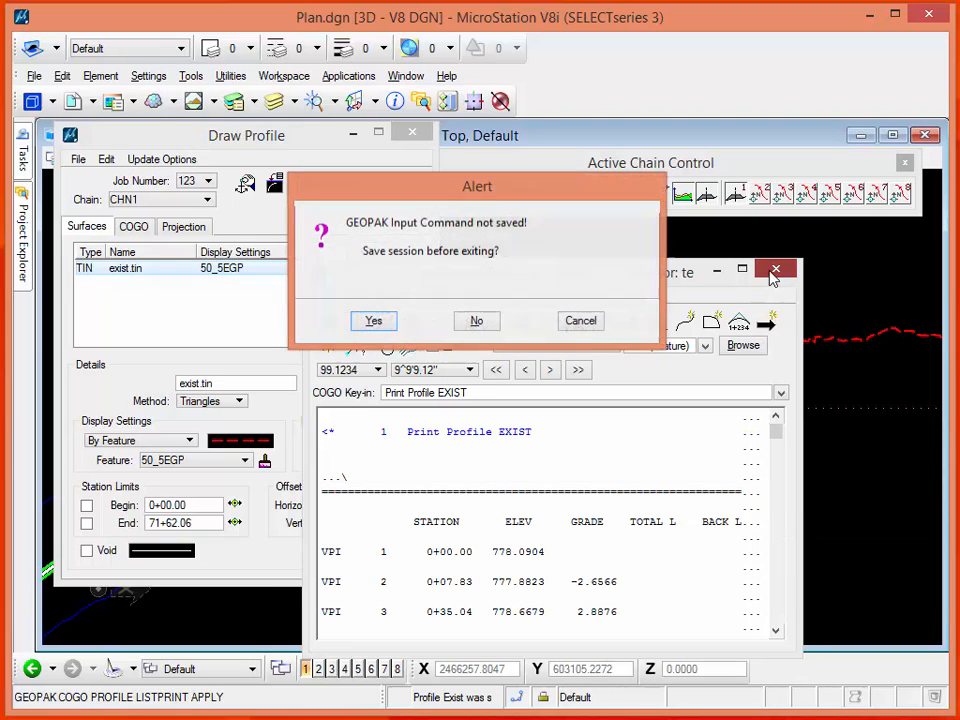
click(476, 321)
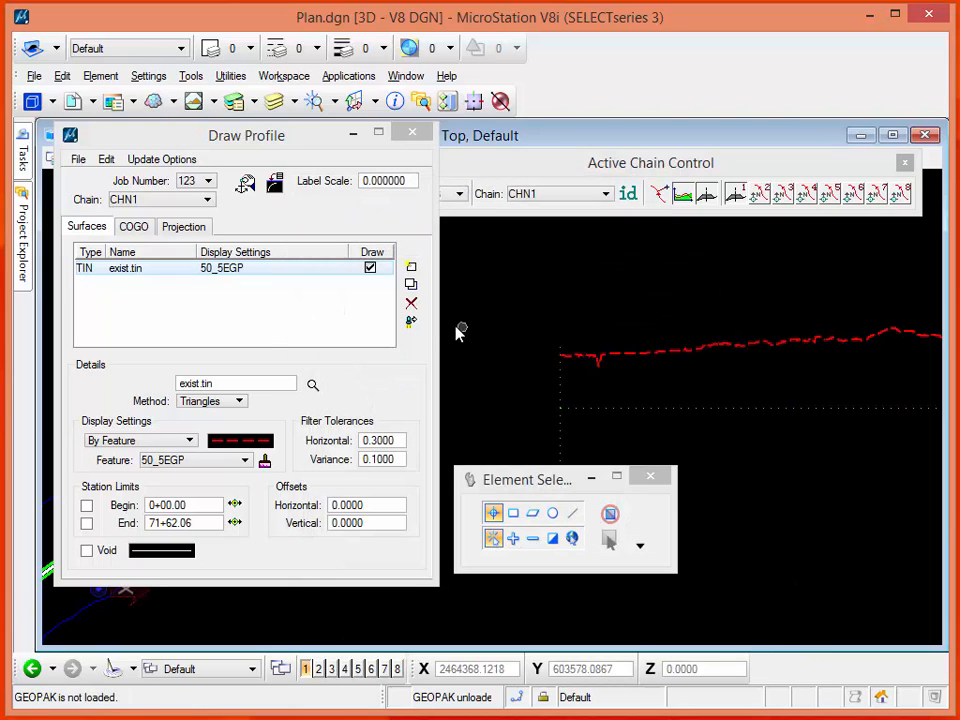
click(152, 141)
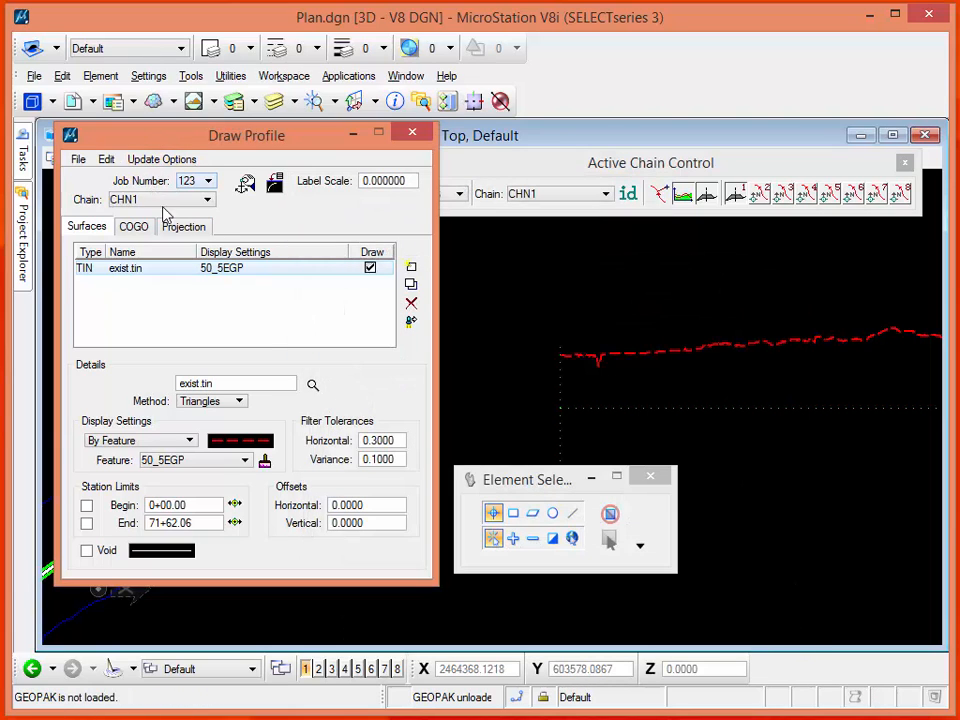